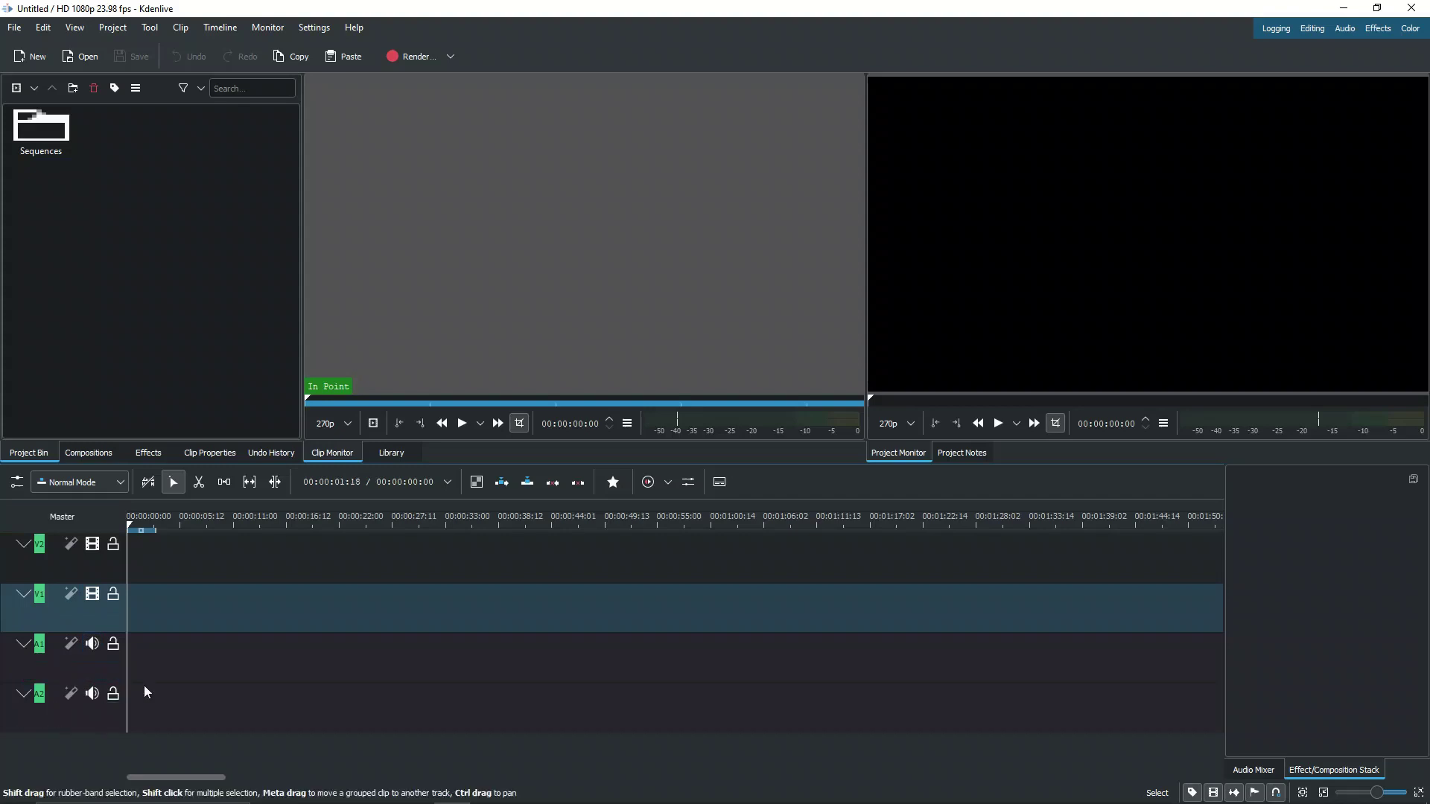
pyautogui.scroll(1, 134, 683)
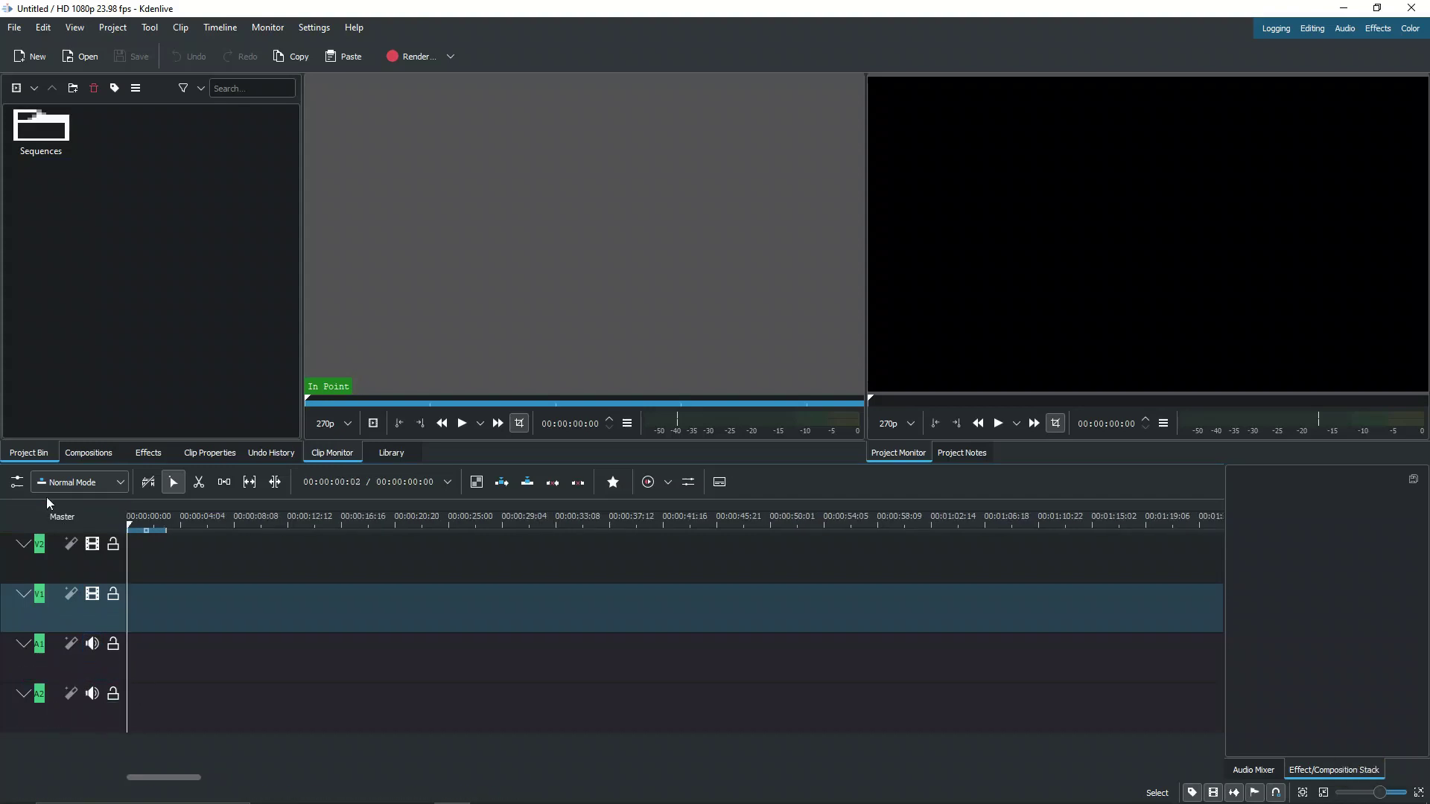
# Open the context menu of the A2 audio track header.
pyautogui.rightClick(52, 699)
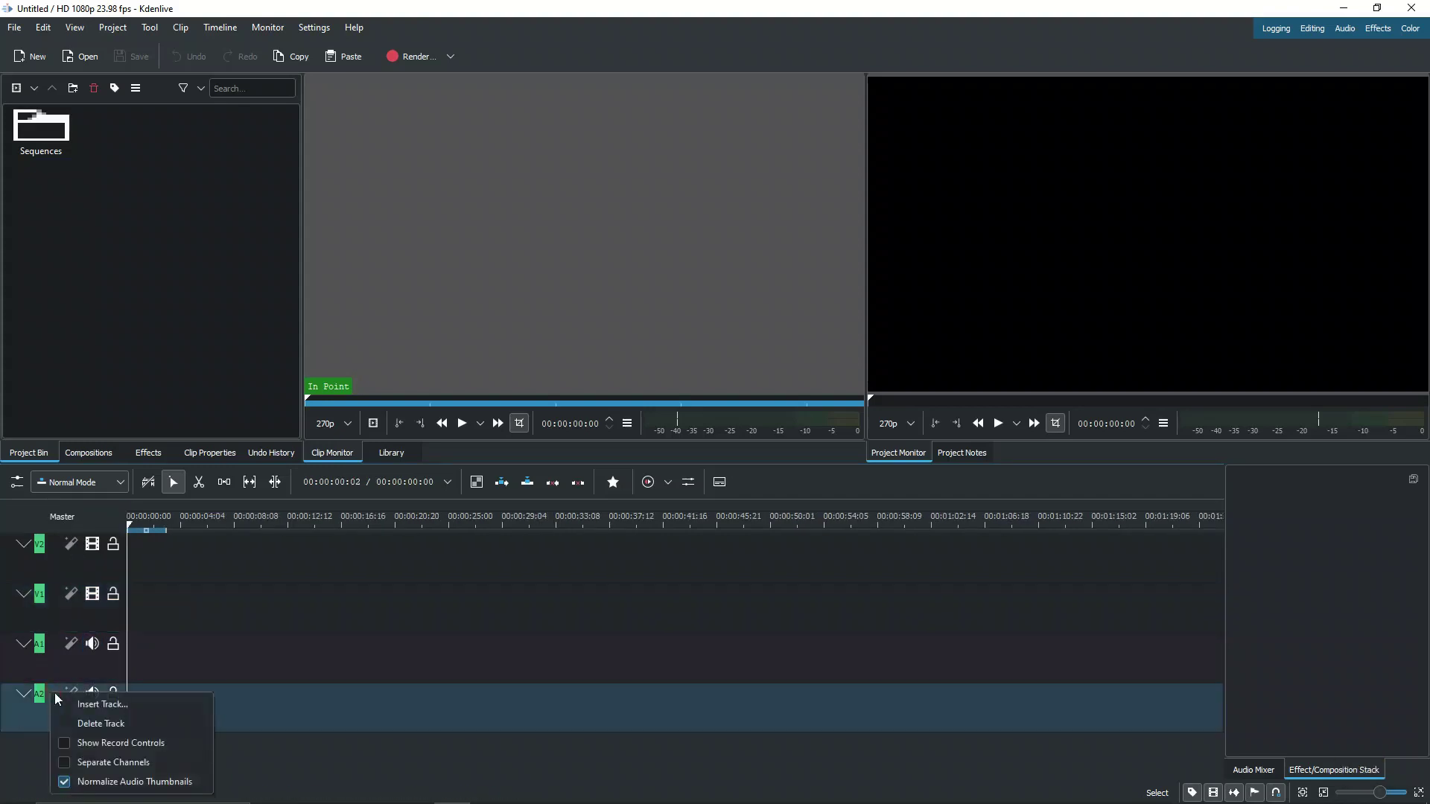
# Insert a new audio record track below A2 through the Add Track dialog.
pyautogui.click(121, 706)
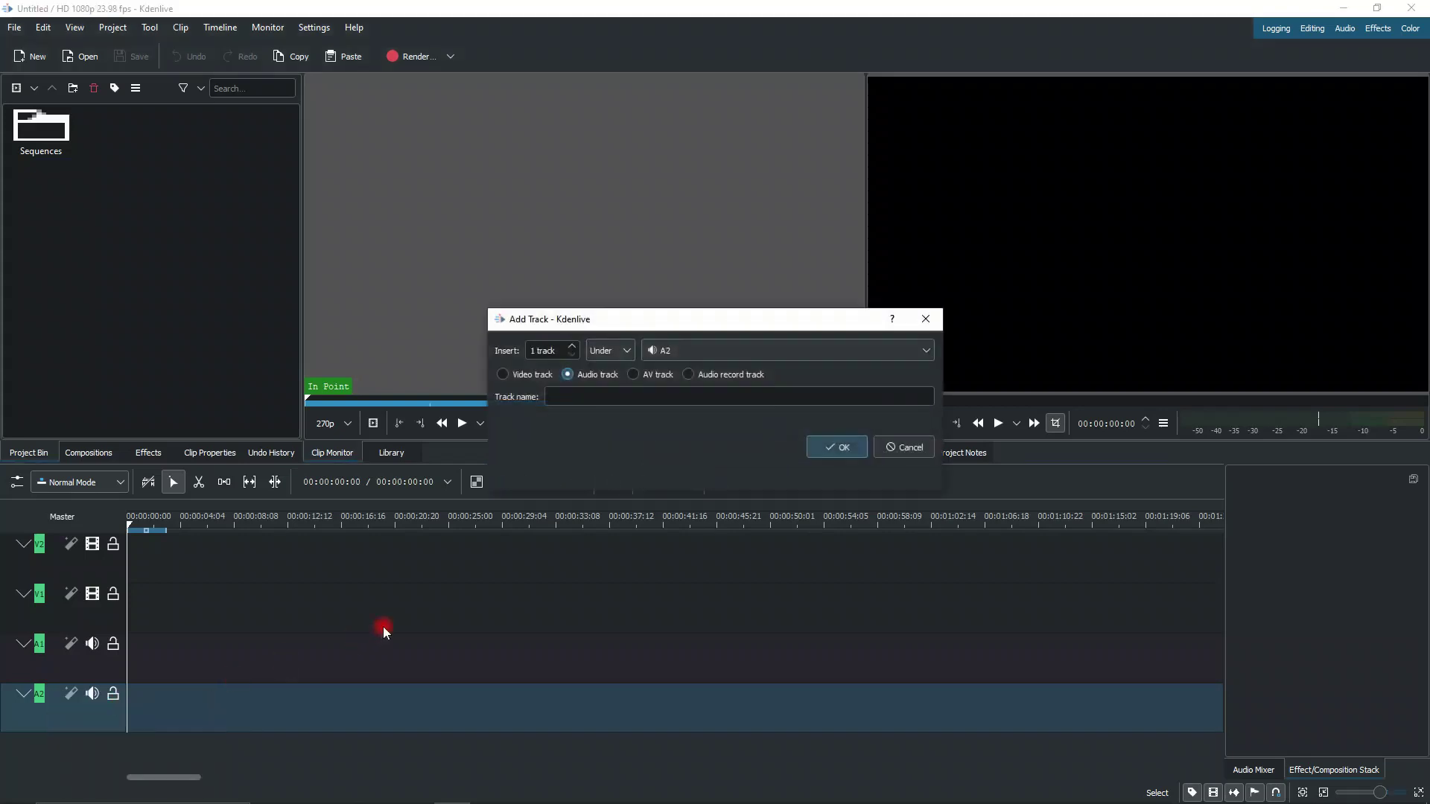
pyautogui.click(732, 373)
pyautogui.click(836, 447)
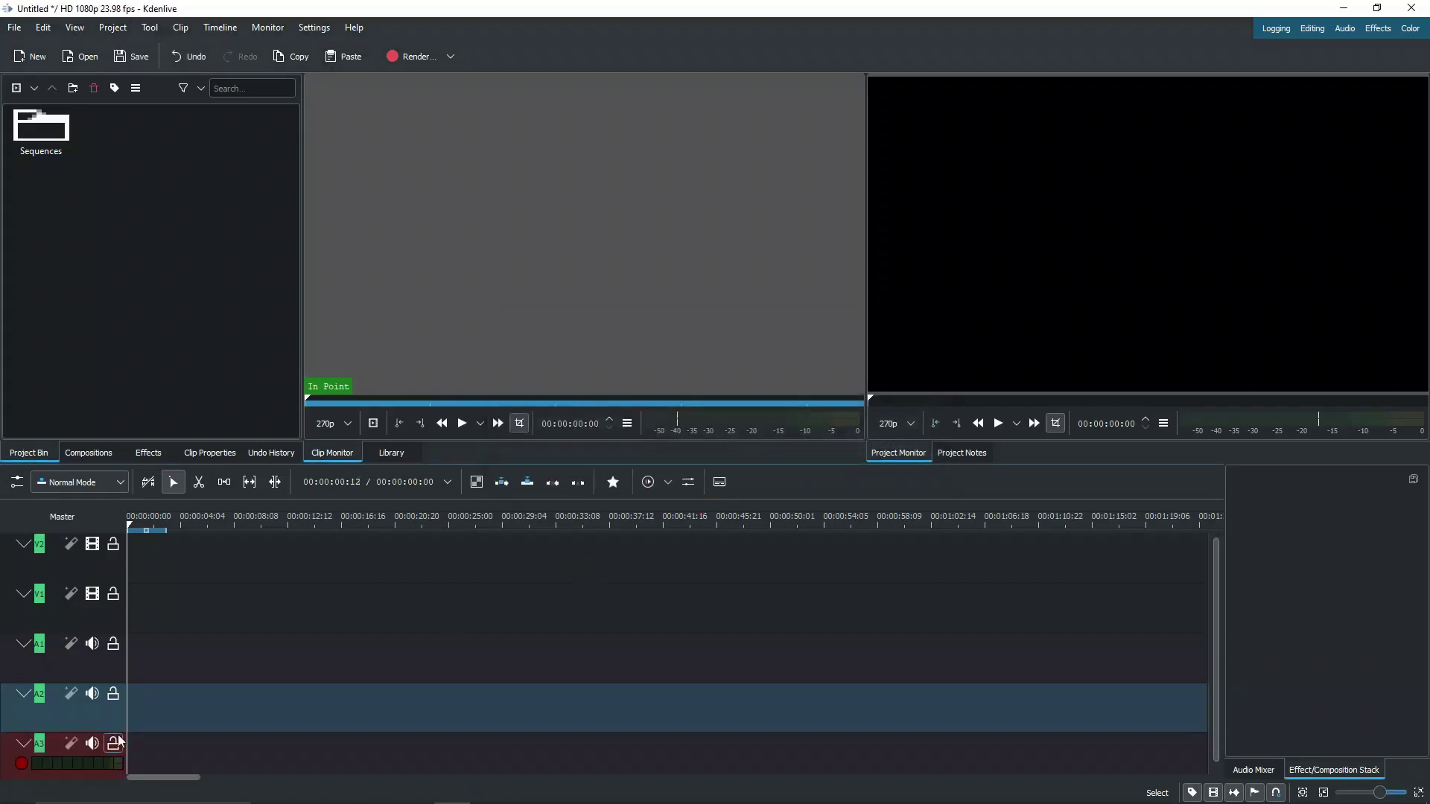
# Record a first voiceover take on the record track and rewind the playhead to 0.
pyautogui.click(19, 767)
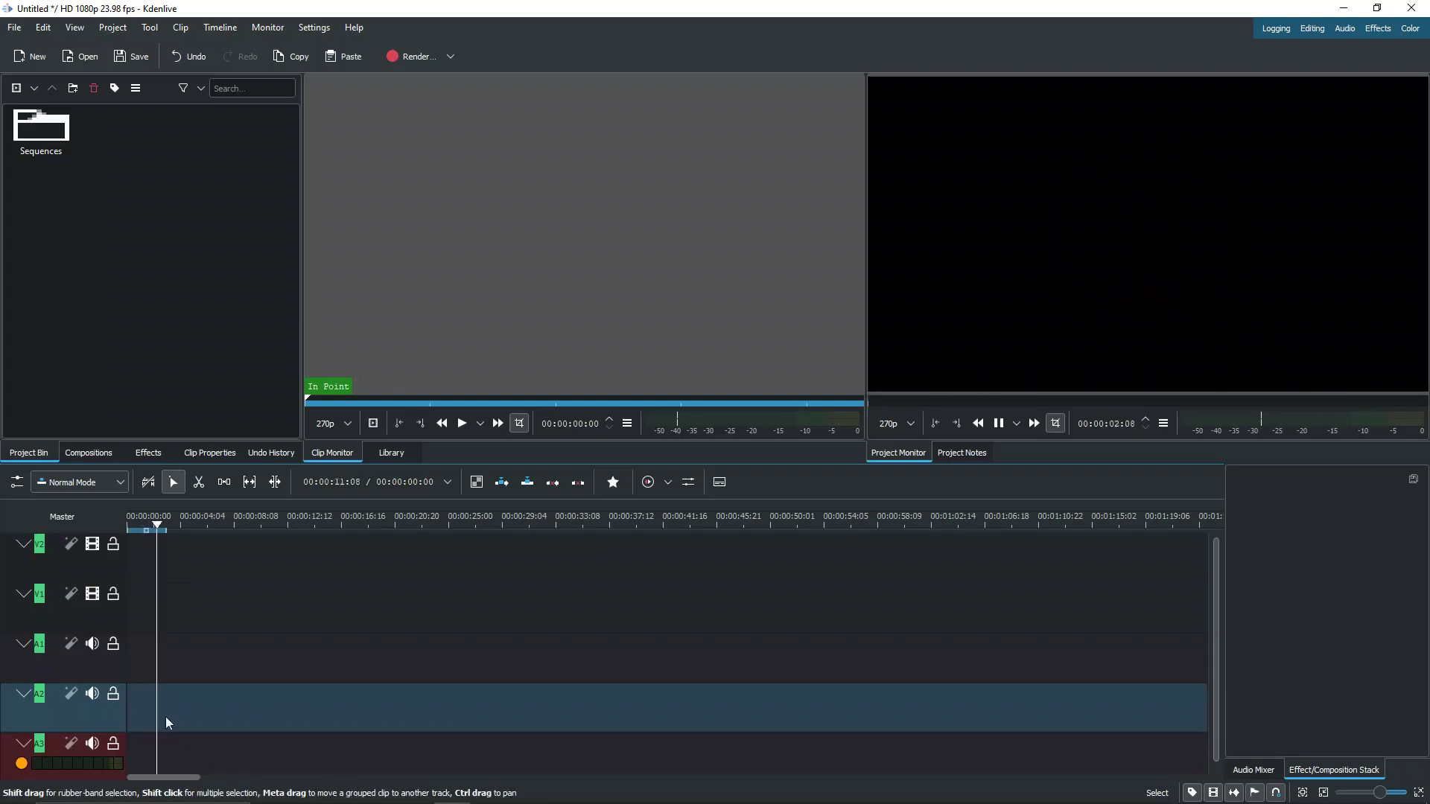
pyautogui.click(23, 765)
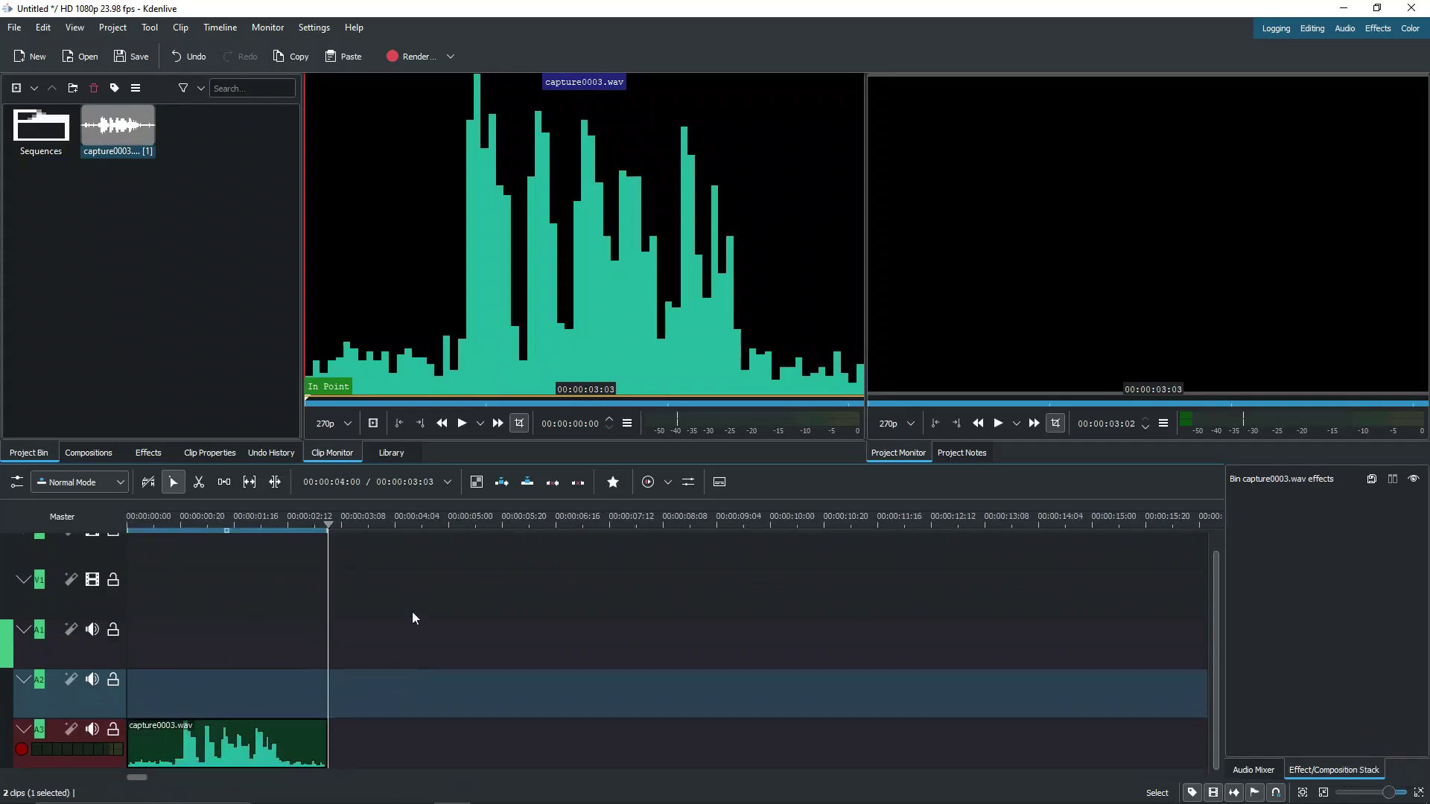
pyautogui.moveTo(330, 527); pyautogui.dragTo(128, 530)
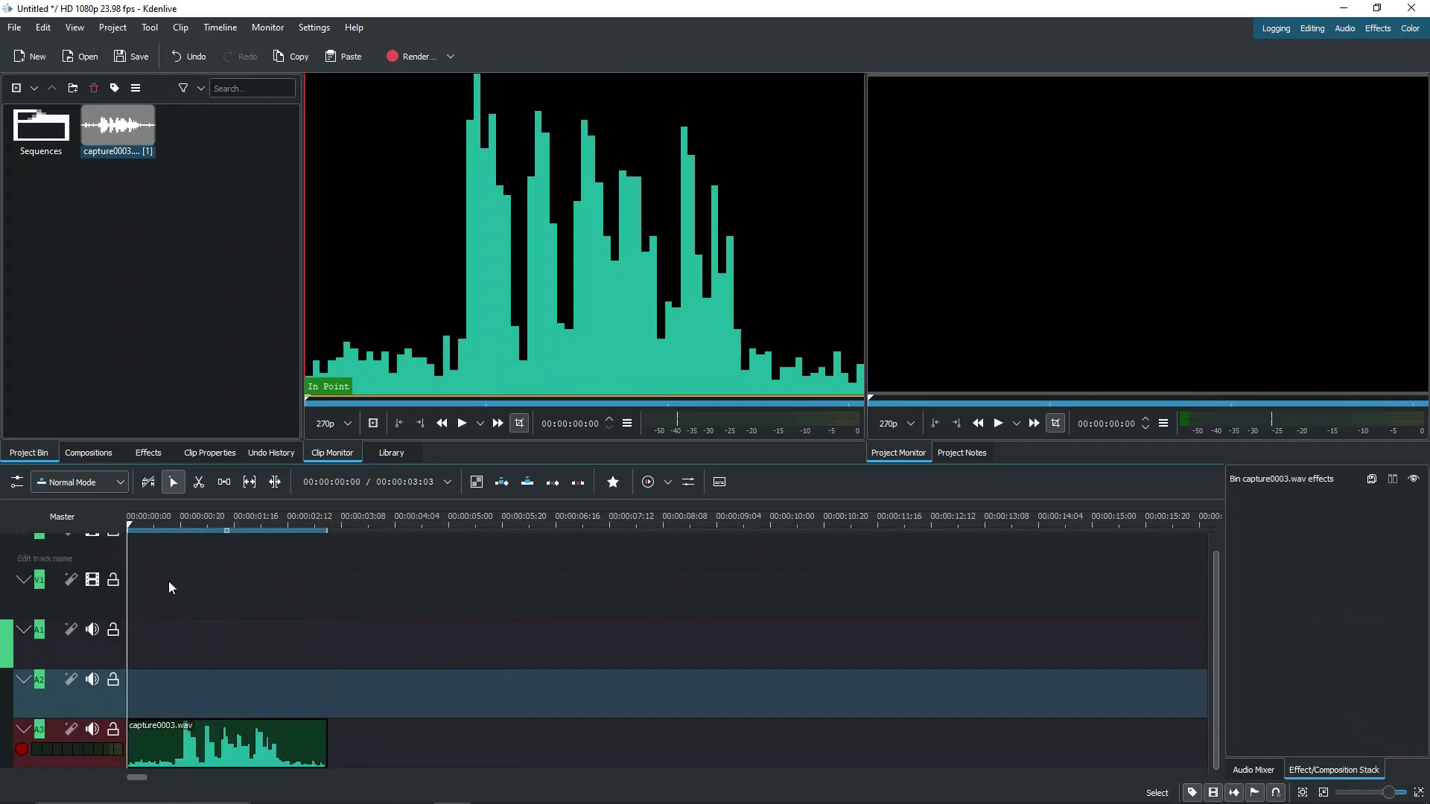
# Move capture0003.wav up to A1, then record a second take, capture0004.wav.
pyautogui.moveTo(203, 742)
pyautogui.mouseDown()
pyautogui.moveTo(204, 692)
pyautogui.moveTo(175, 639)
pyautogui.mouseUp()
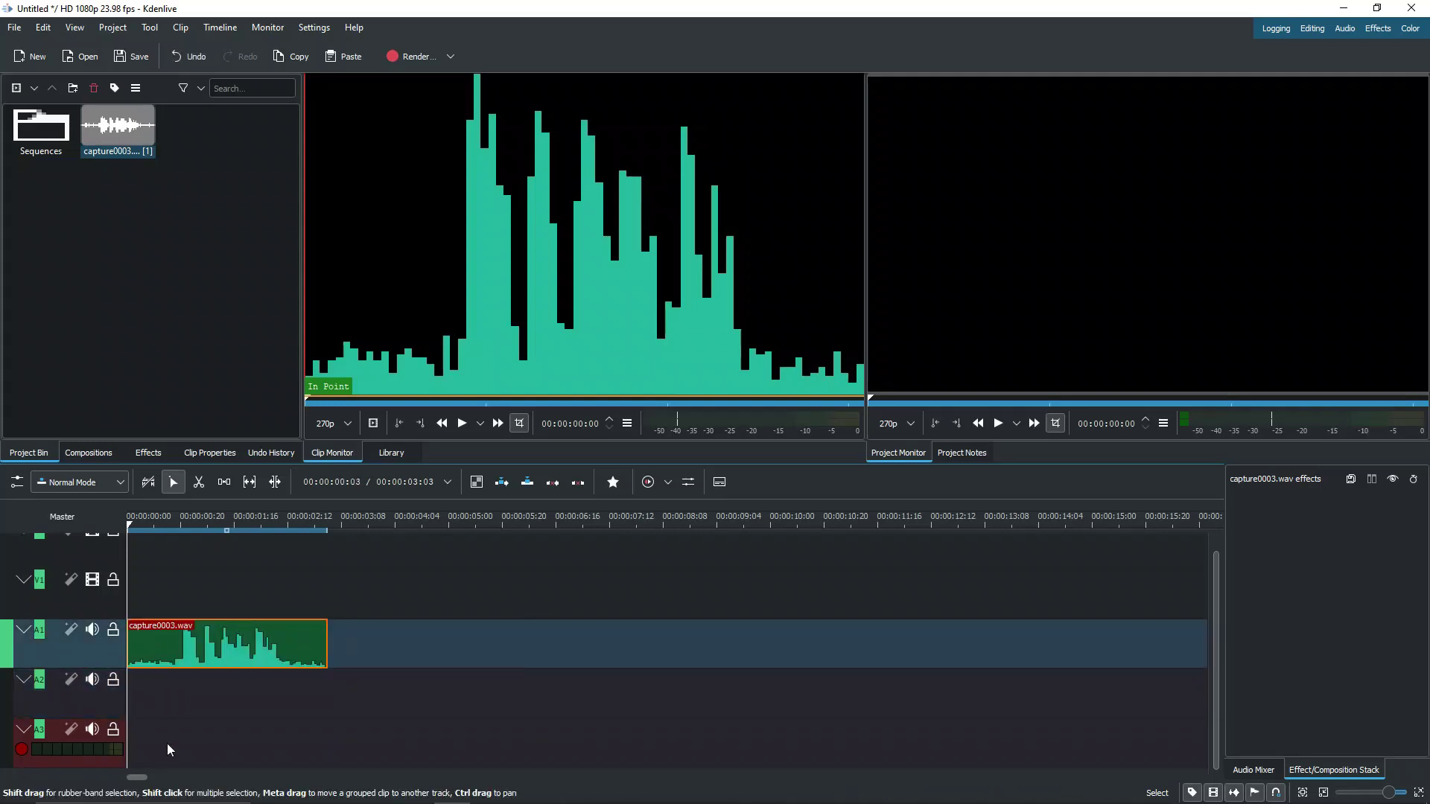
pyautogui.click(20, 750)
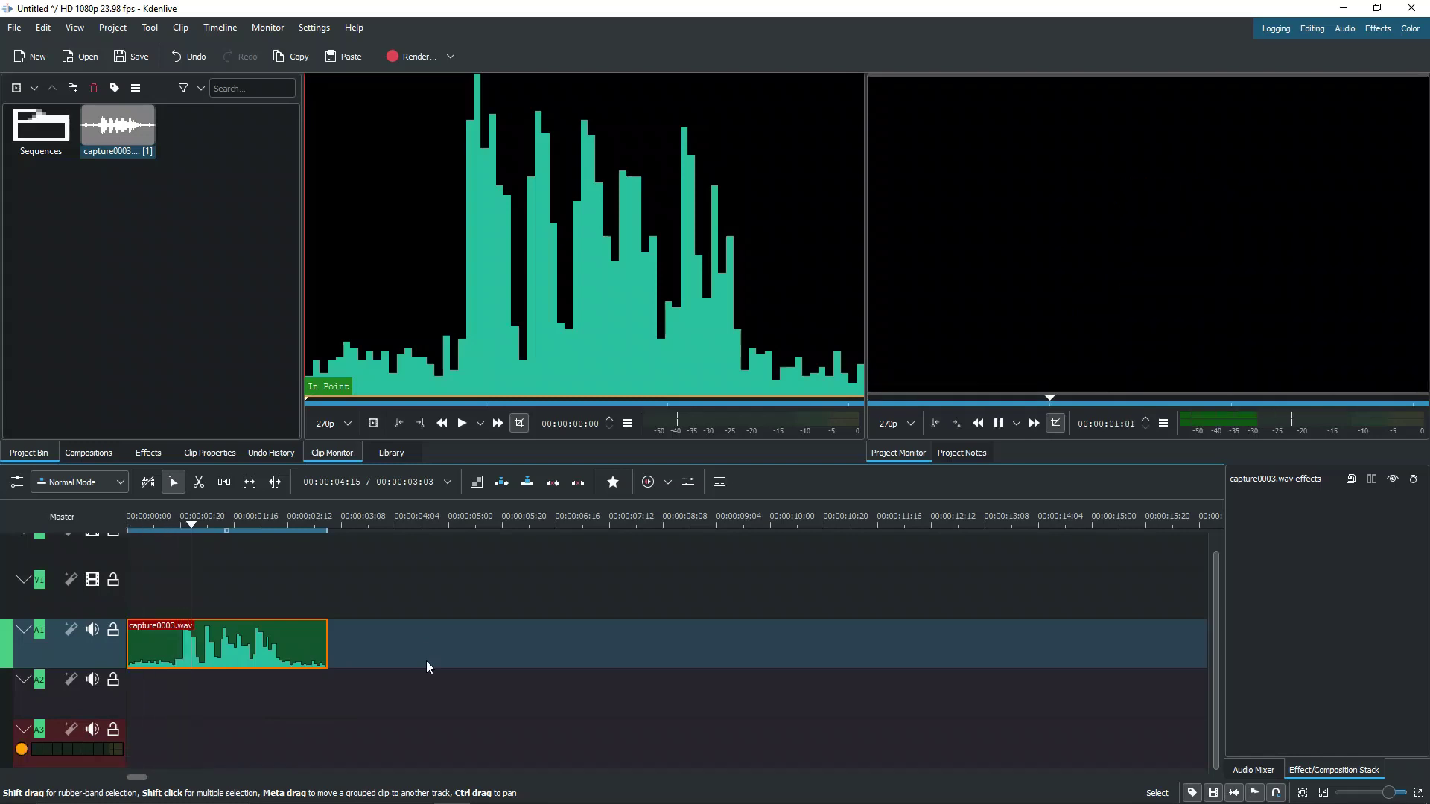
pyautogui.click(20, 750)
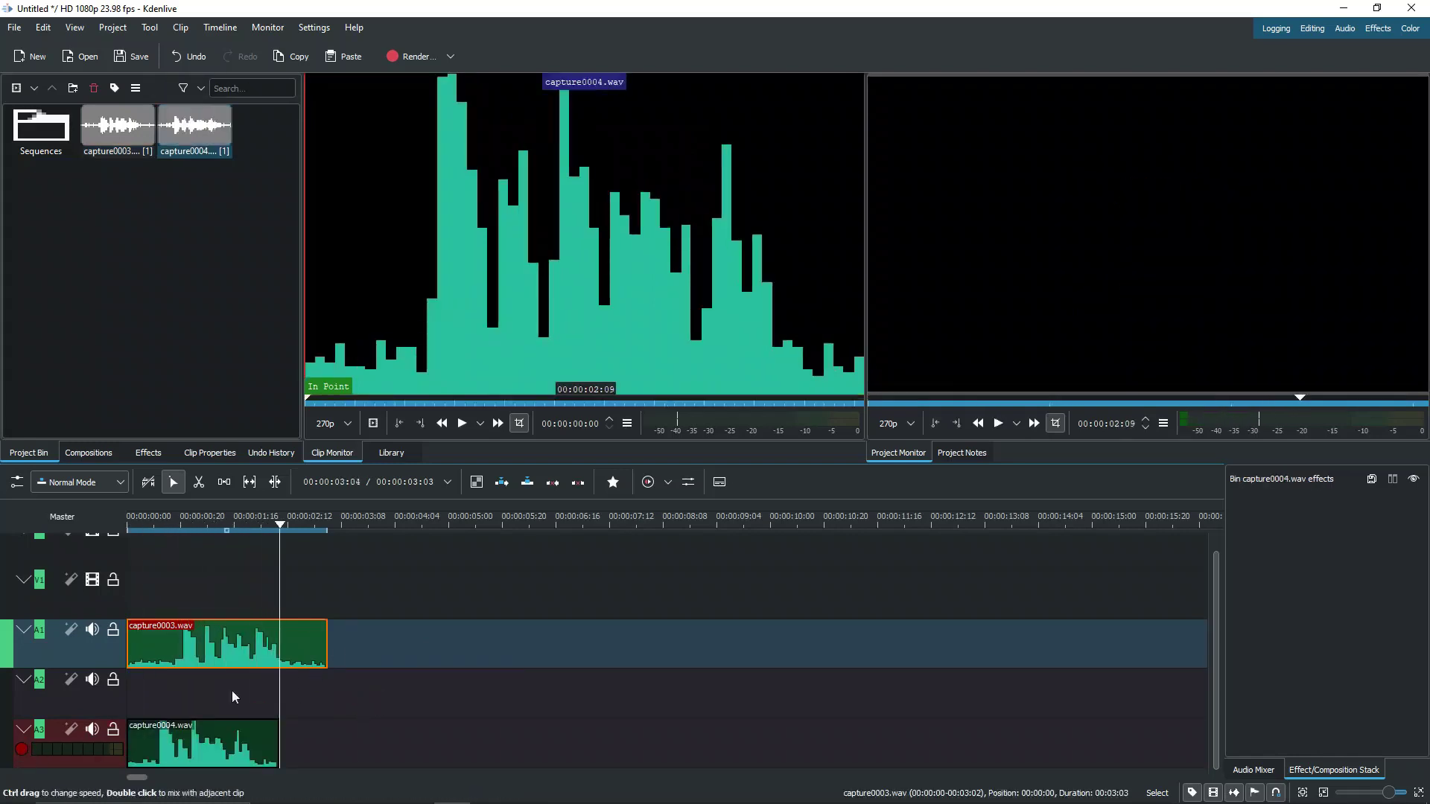
# Mute A1, delete capture0003.wav, move capture0004.wav onto A1, then unmute A1.
pyautogui.click(92, 630)
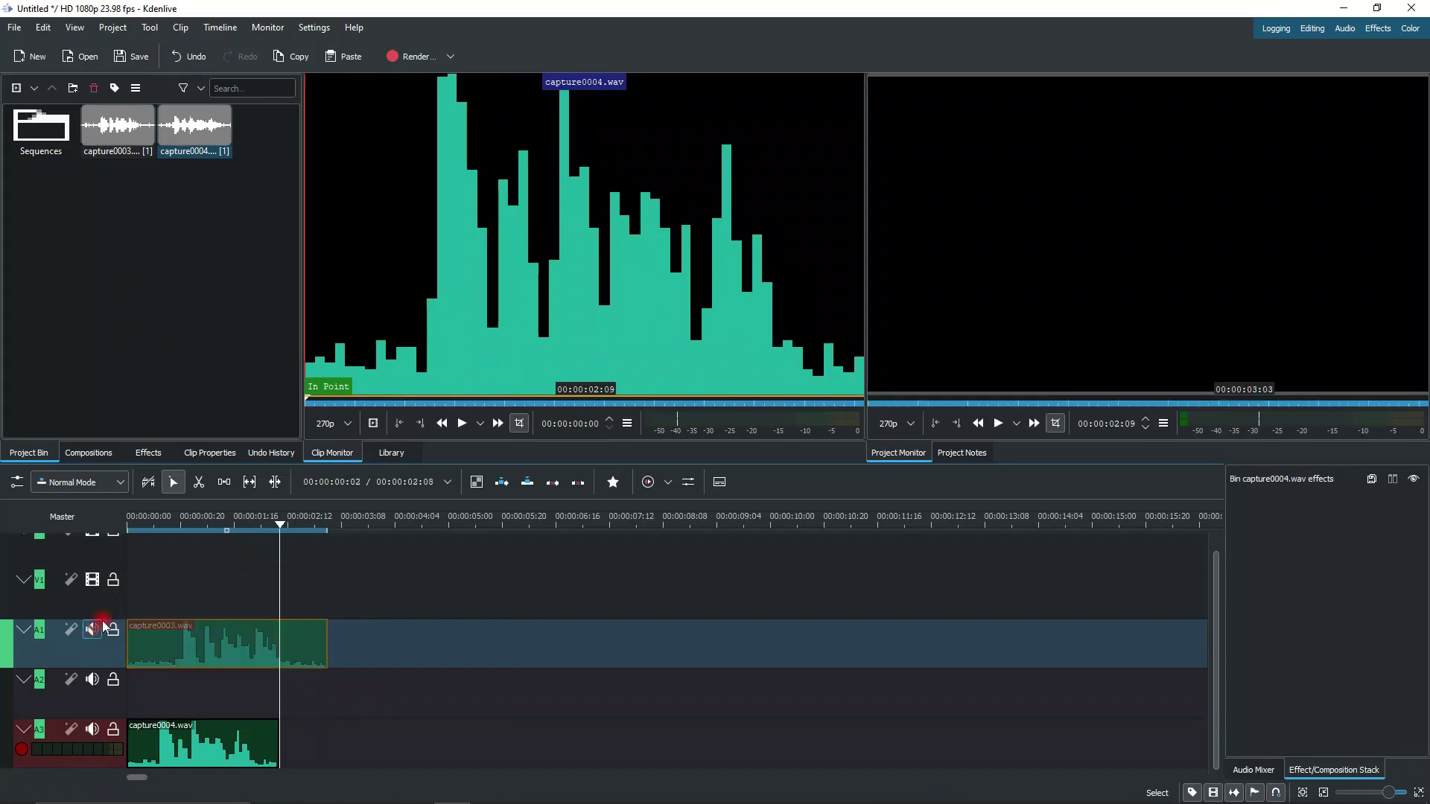
pyautogui.press('space')
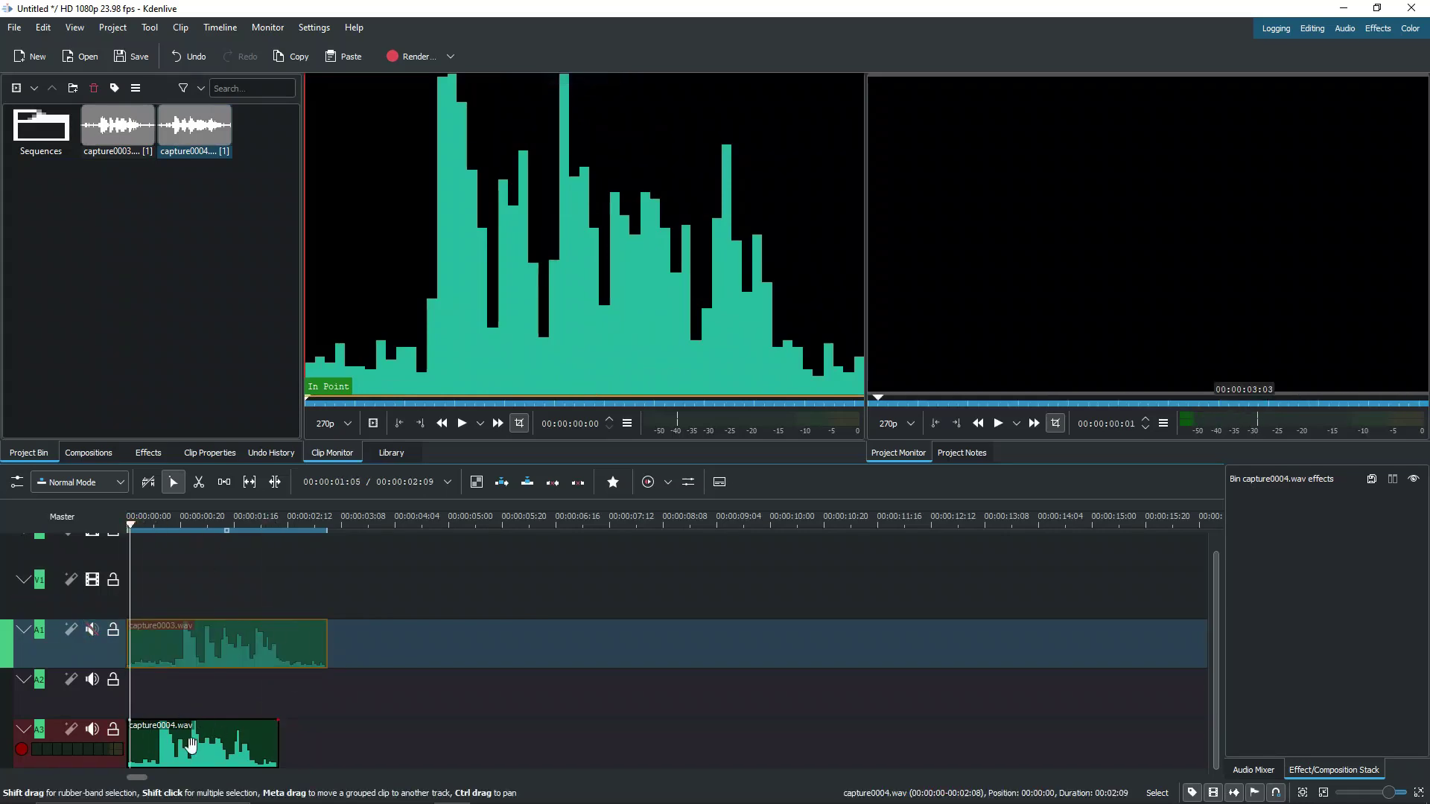
pyautogui.click(182, 738)
pyautogui.click(209, 646)
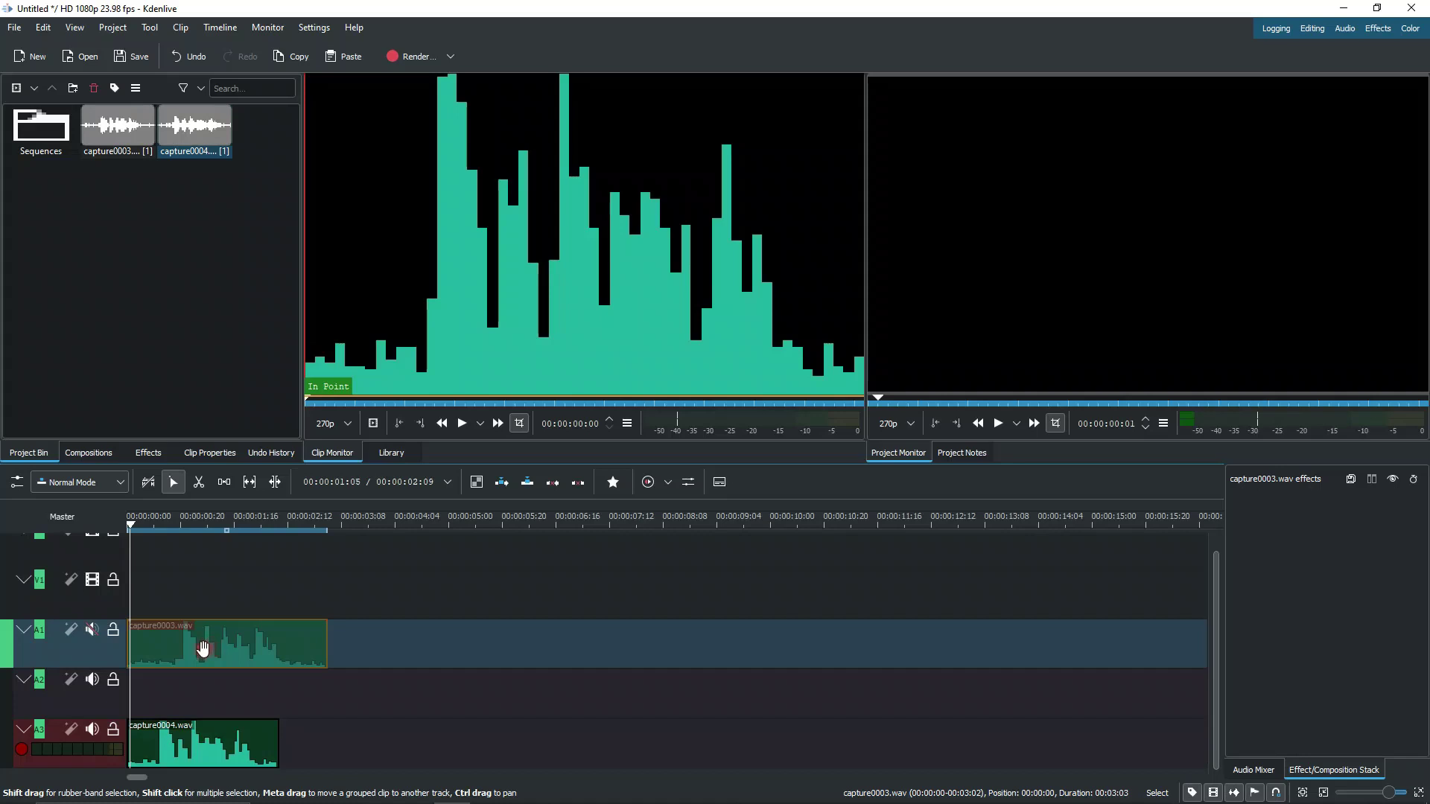
pyautogui.press('Delete')
pyautogui.moveTo(192, 744); pyautogui.dragTo(189, 648)
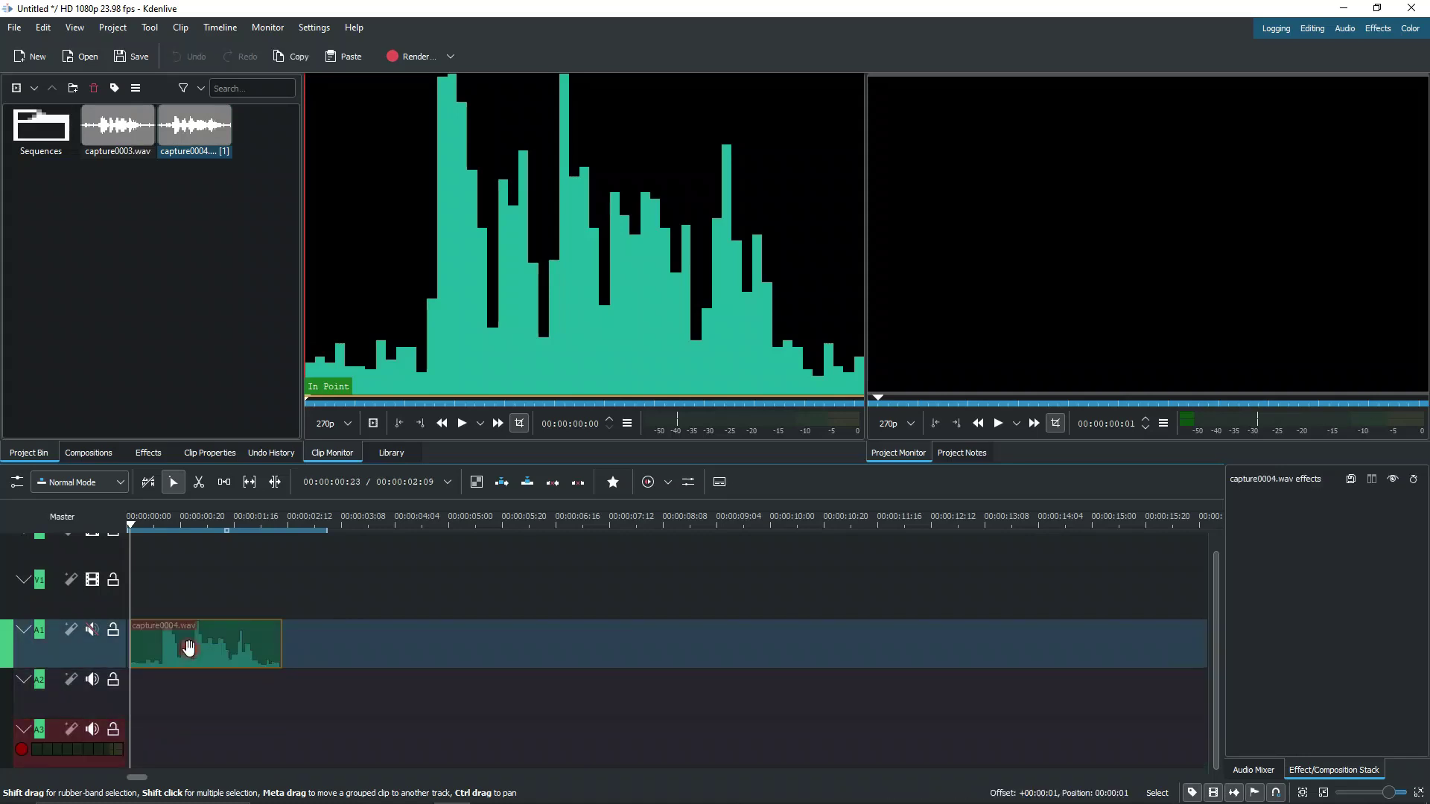
pyautogui.click(92, 631)
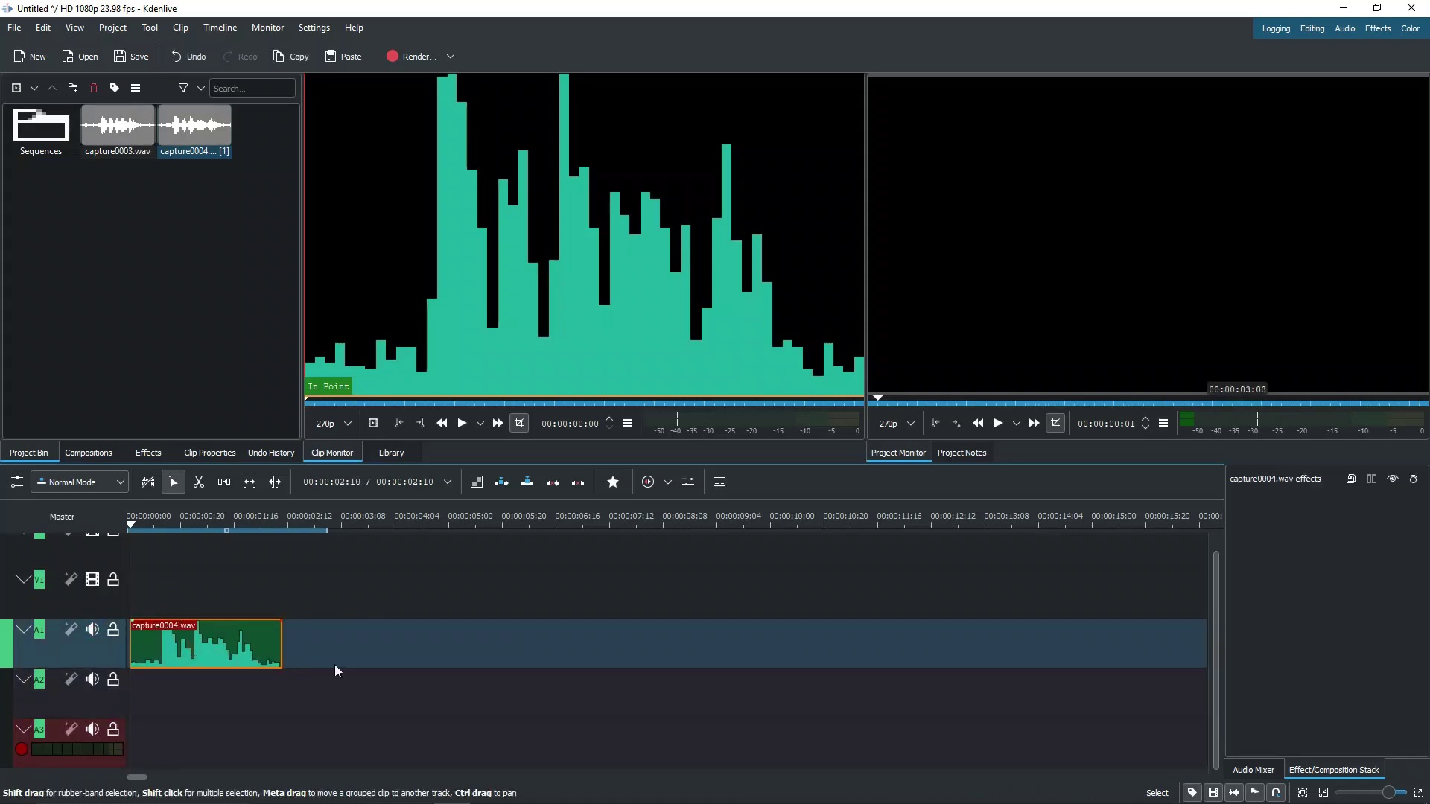
pyautogui.click(1304, 793)
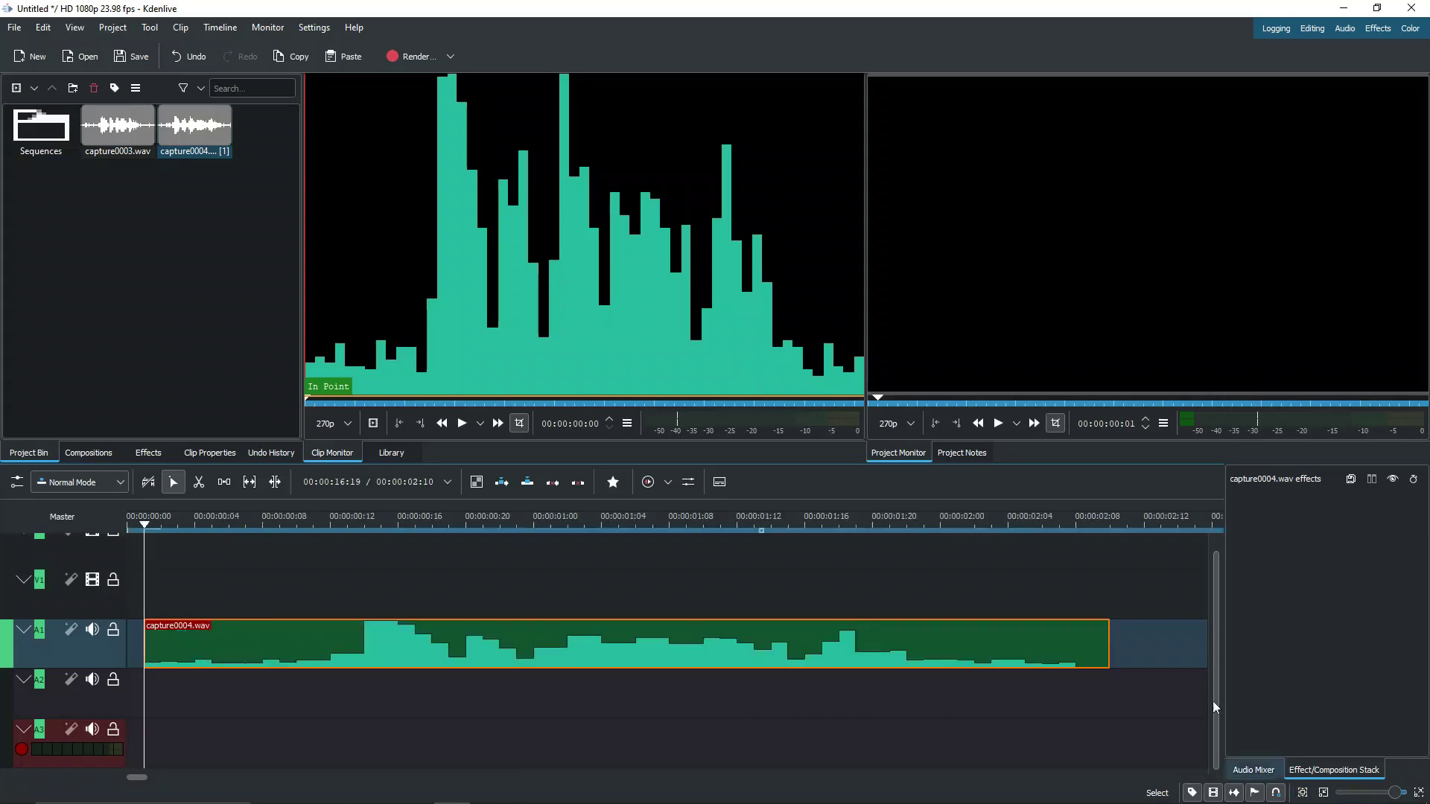
pyautogui.moveTo(132, 625); pyautogui.dragTo(235, 629)
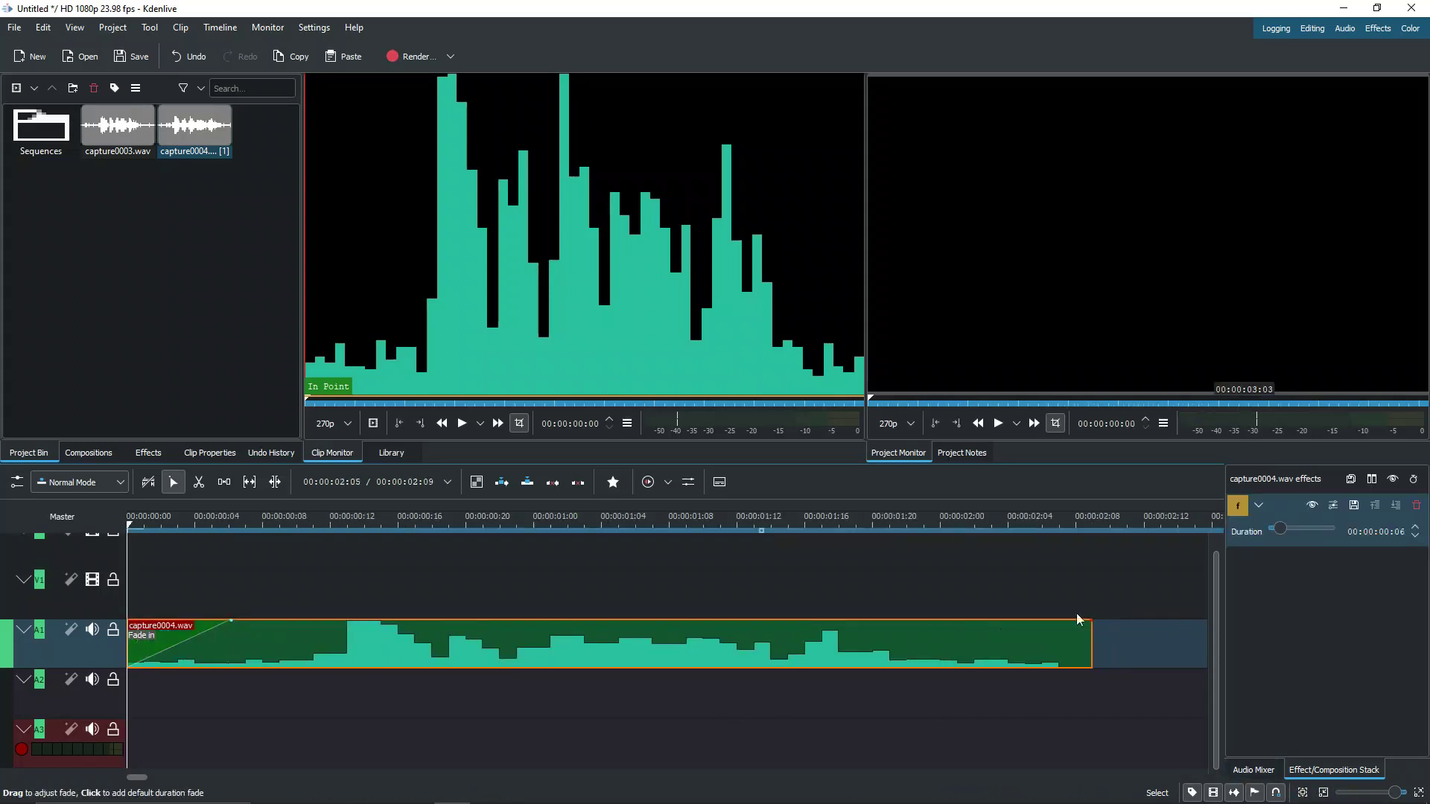
pyautogui.moveTo(1089, 624); pyautogui.dragTo(1025, 626)
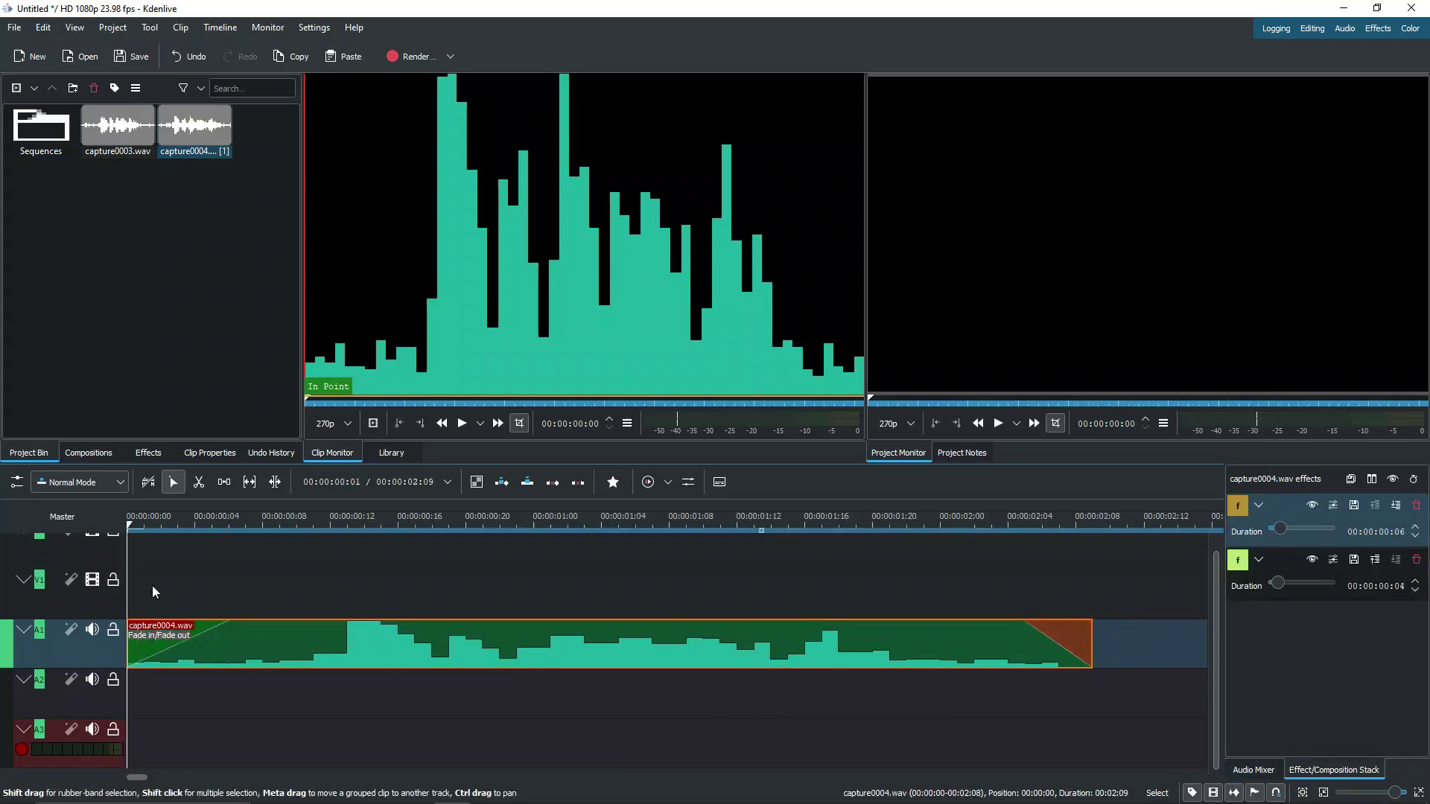
pyautogui.press('space')
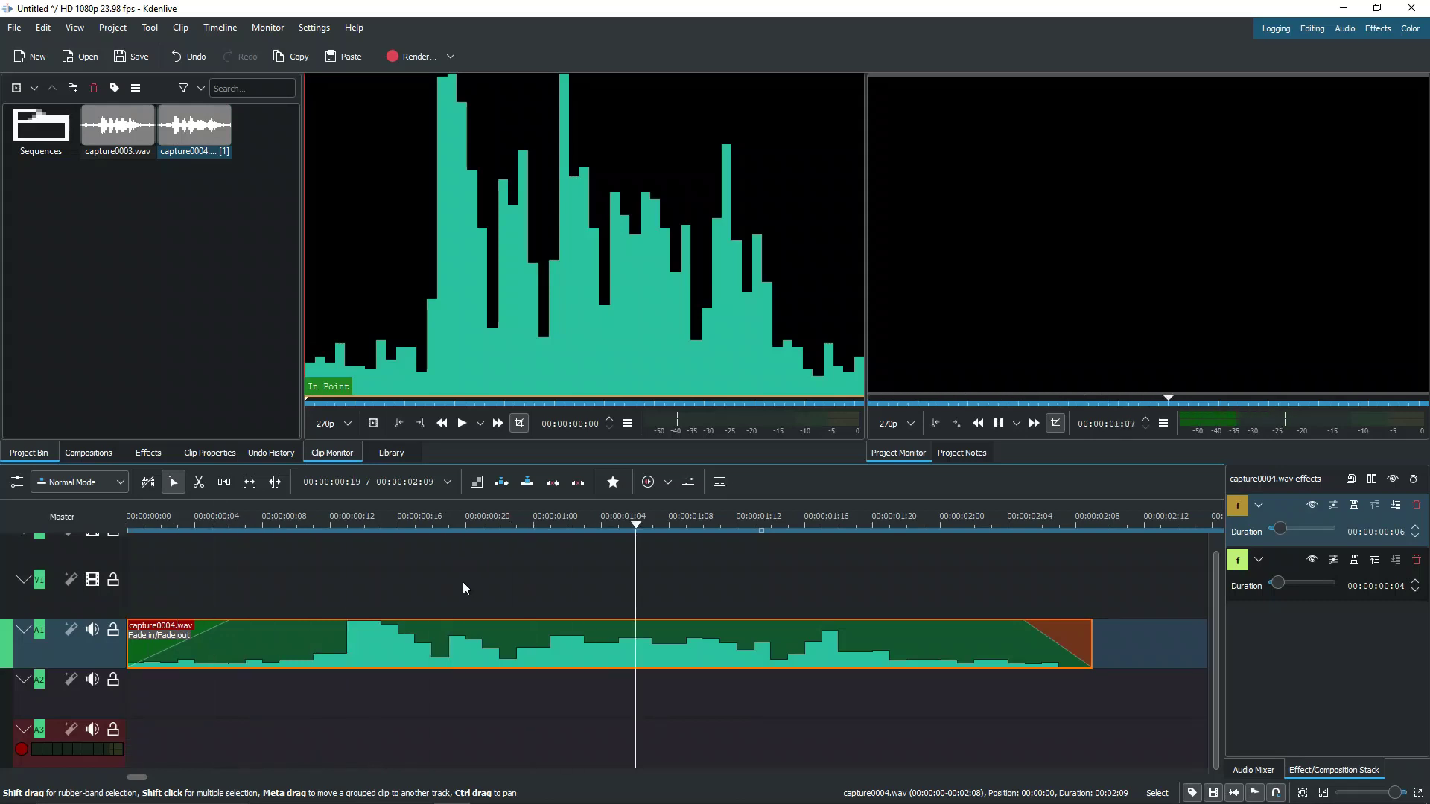
pyautogui.press('space')
# Apply Volume (keyframable) to capture0004.wav with gain set to 8 dB.
pyautogui.rightClick(575, 642)
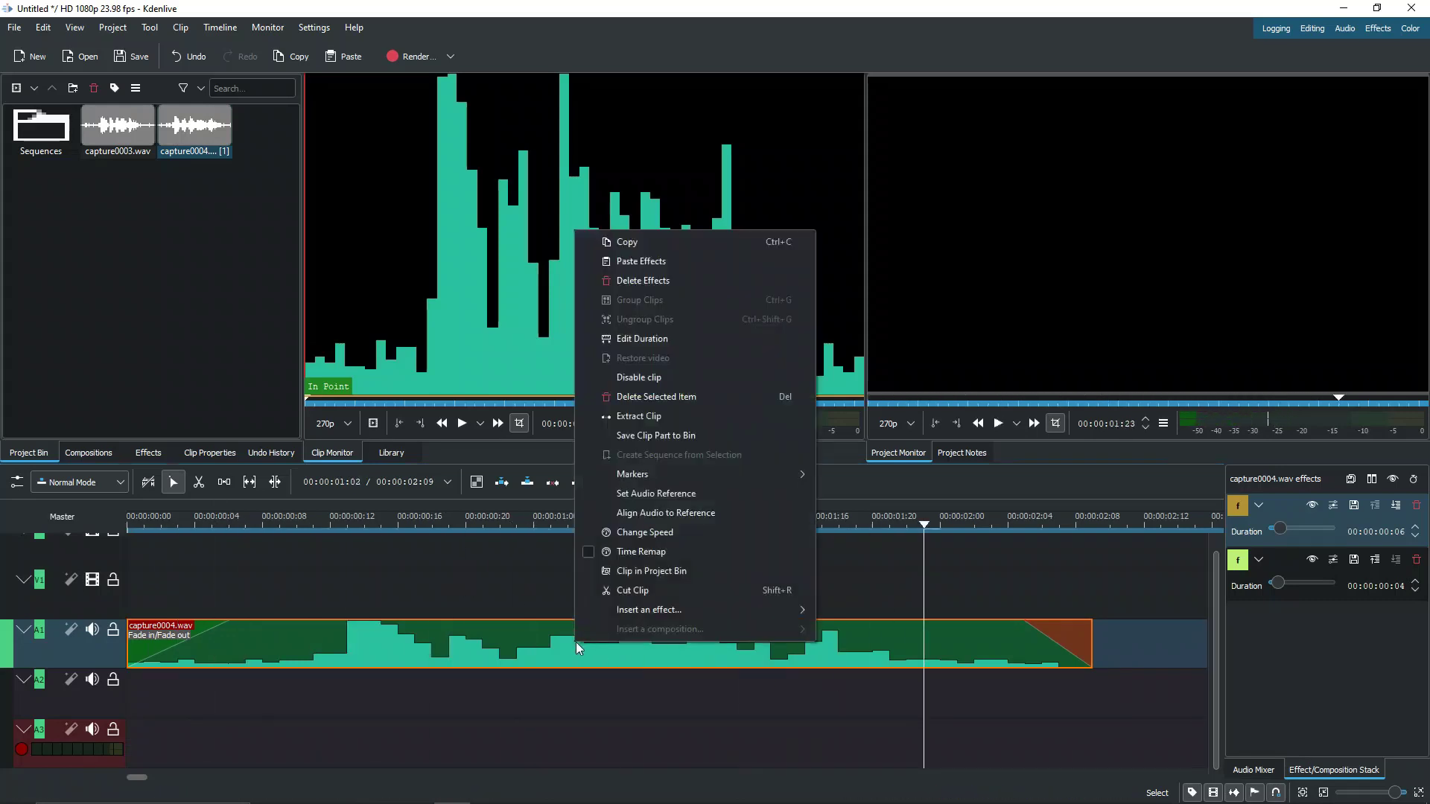
pyautogui.moveTo(649, 610)
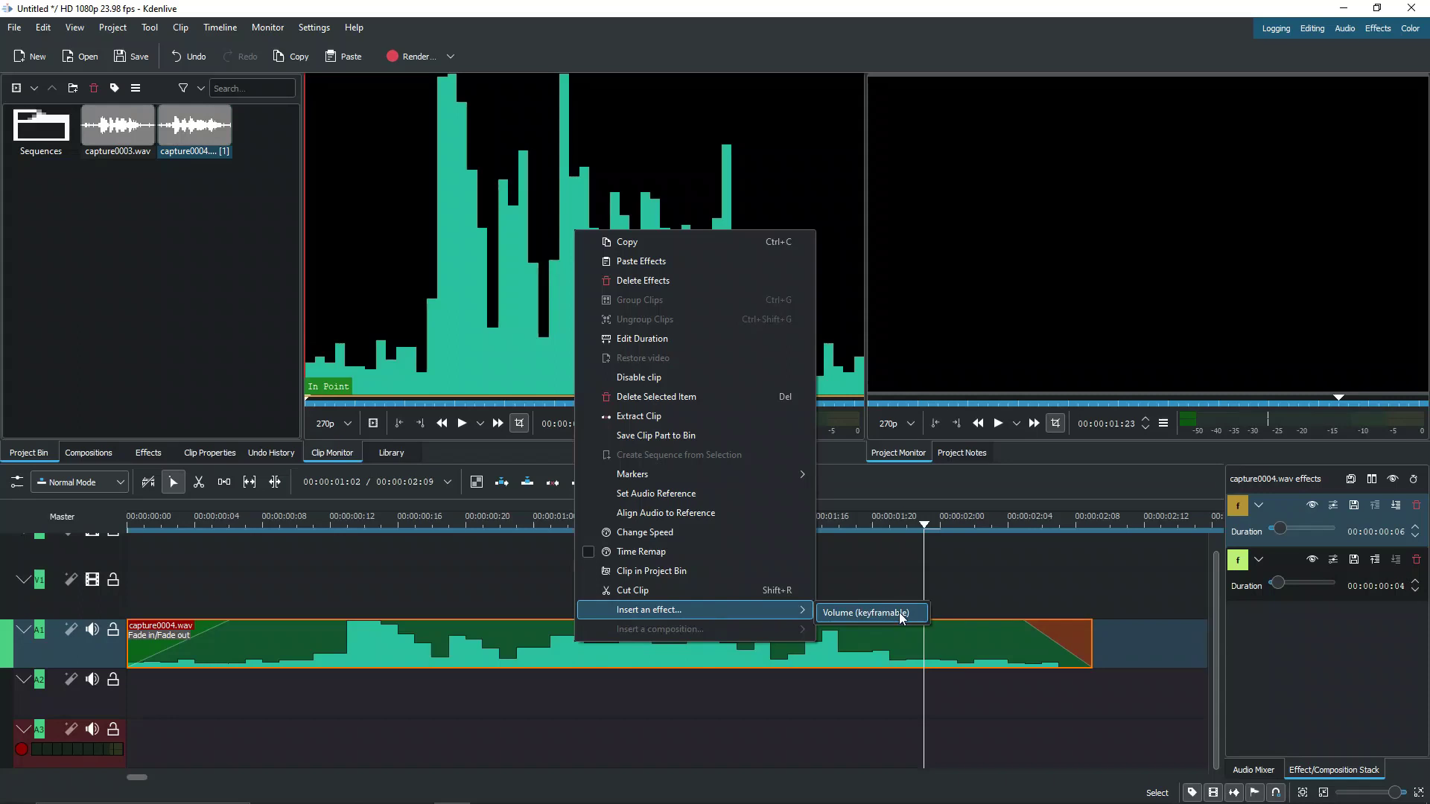
pyautogui.click(897, 612)
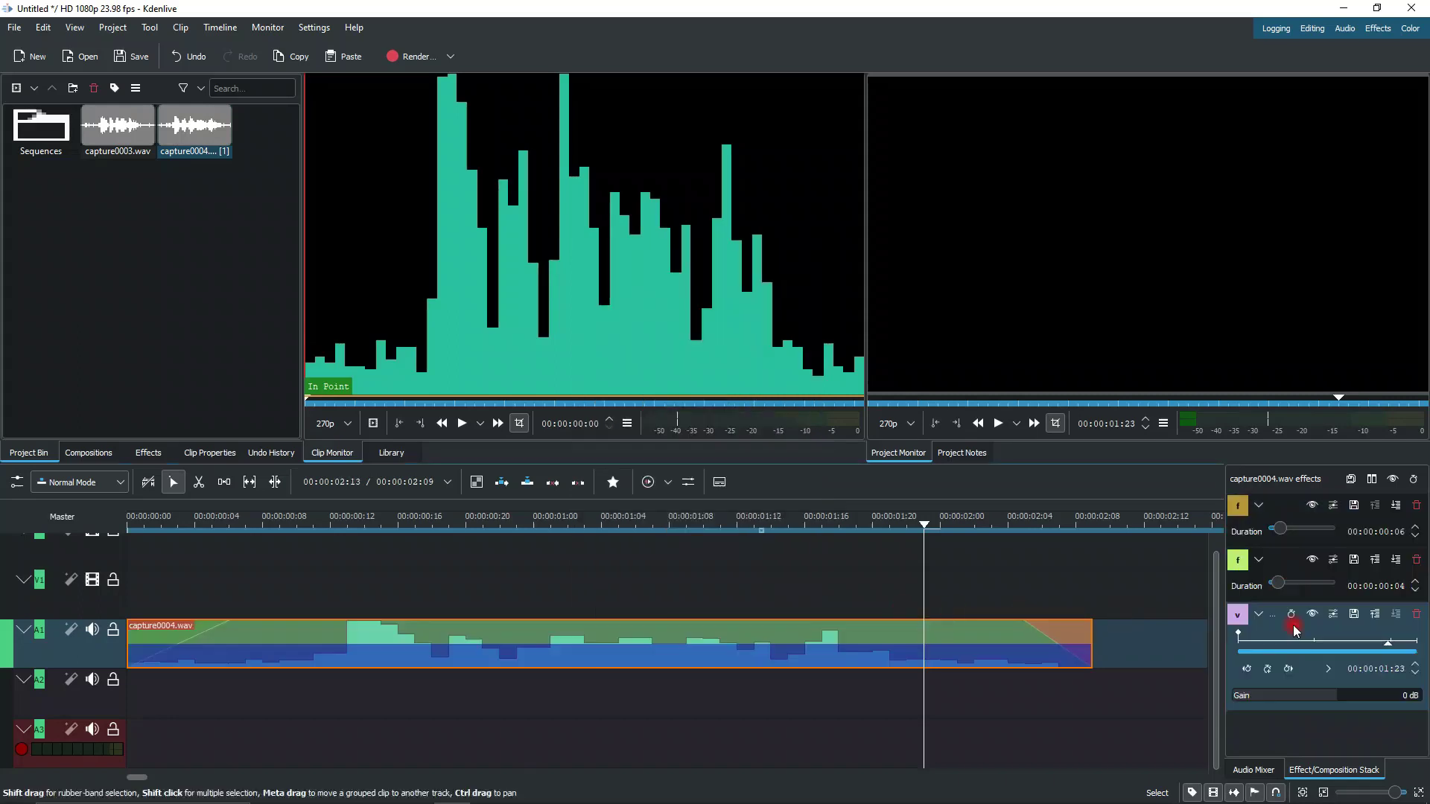
pyautogui.click(1258, 505)
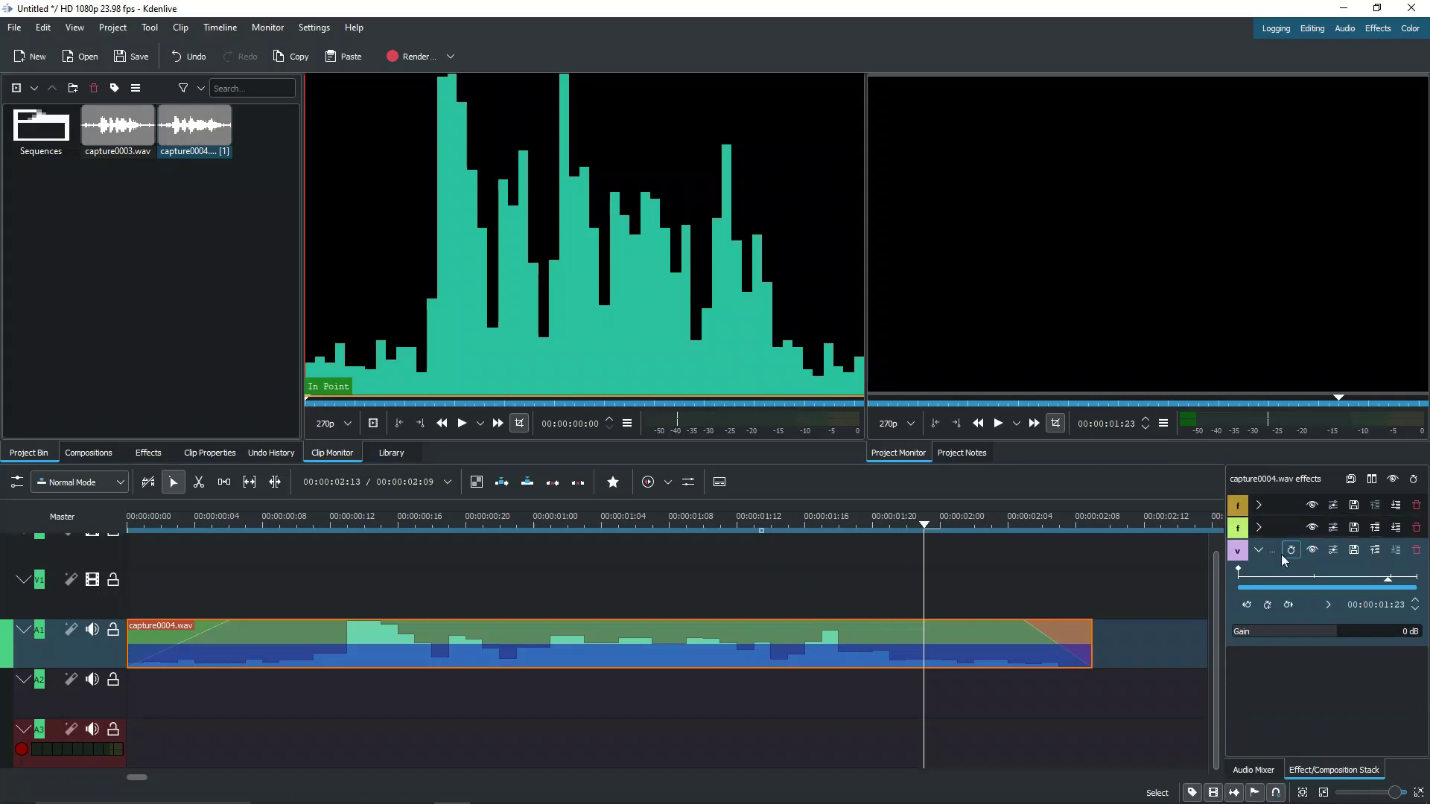
pyautogui.moveTo(1335, 632); pyautogui.dragTo(1348, 638)
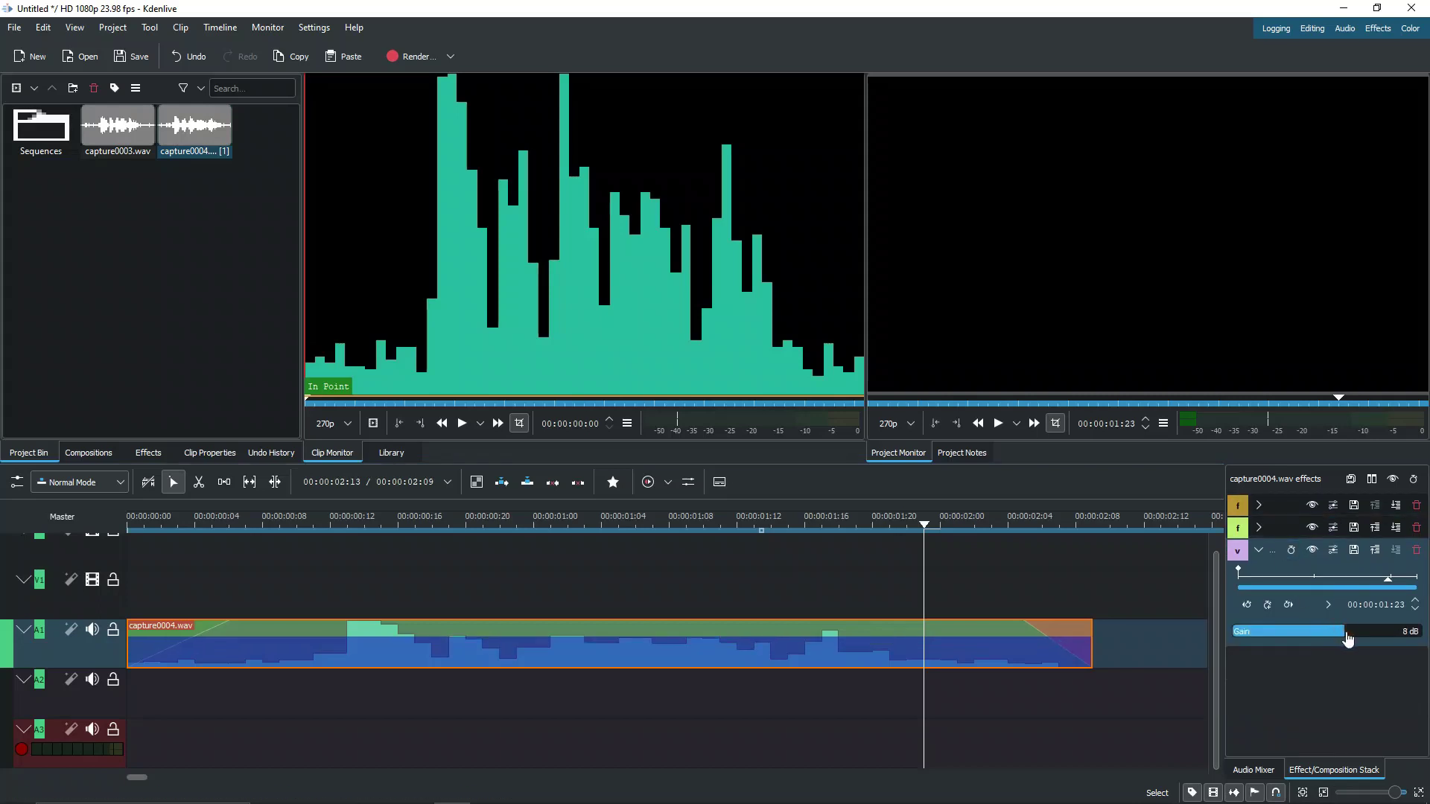
# Play back the boosted voiceover from near the clip start.
pyautogui.moveTo(916, 559); pyautogui.dragTo(286, 552)
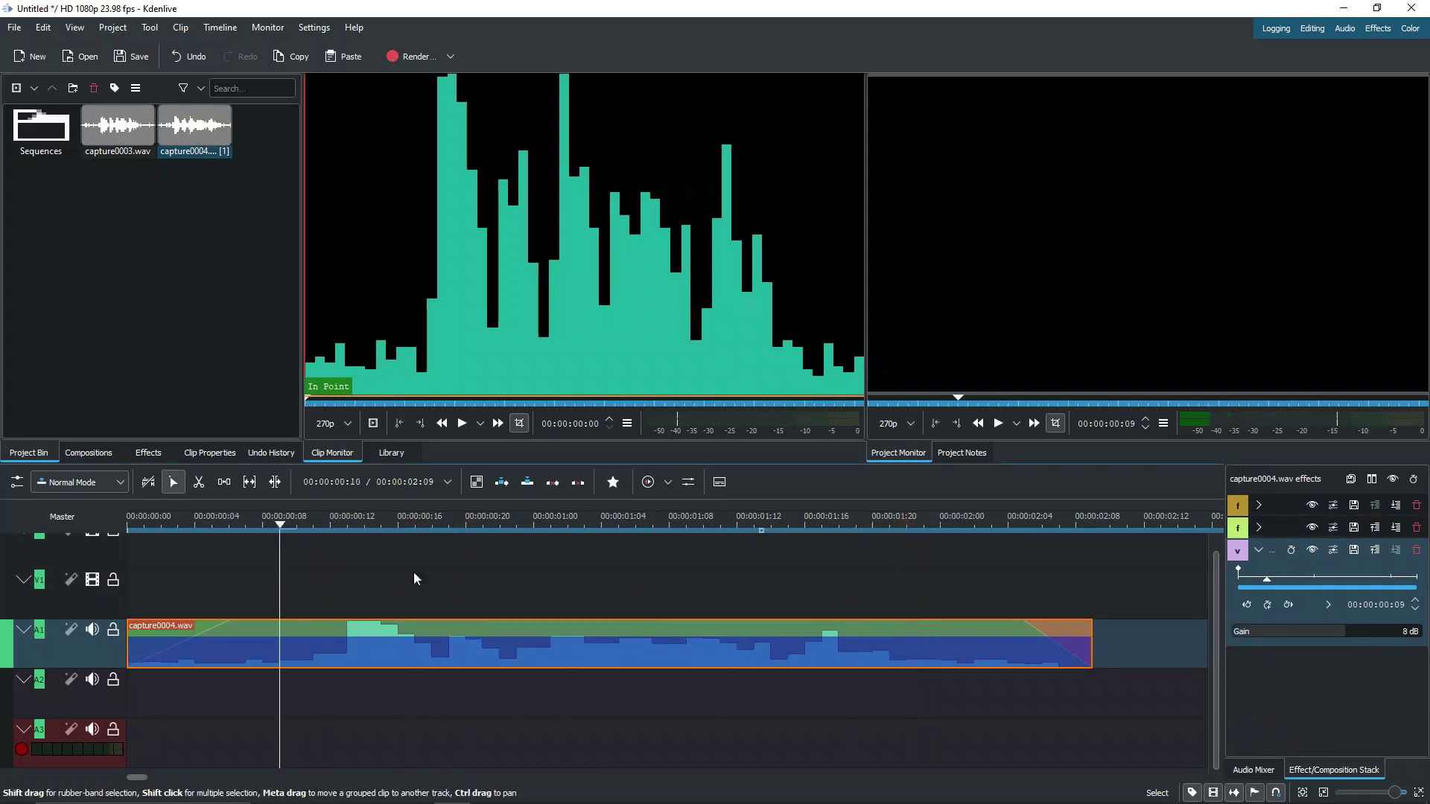
pyautogui.press('space')
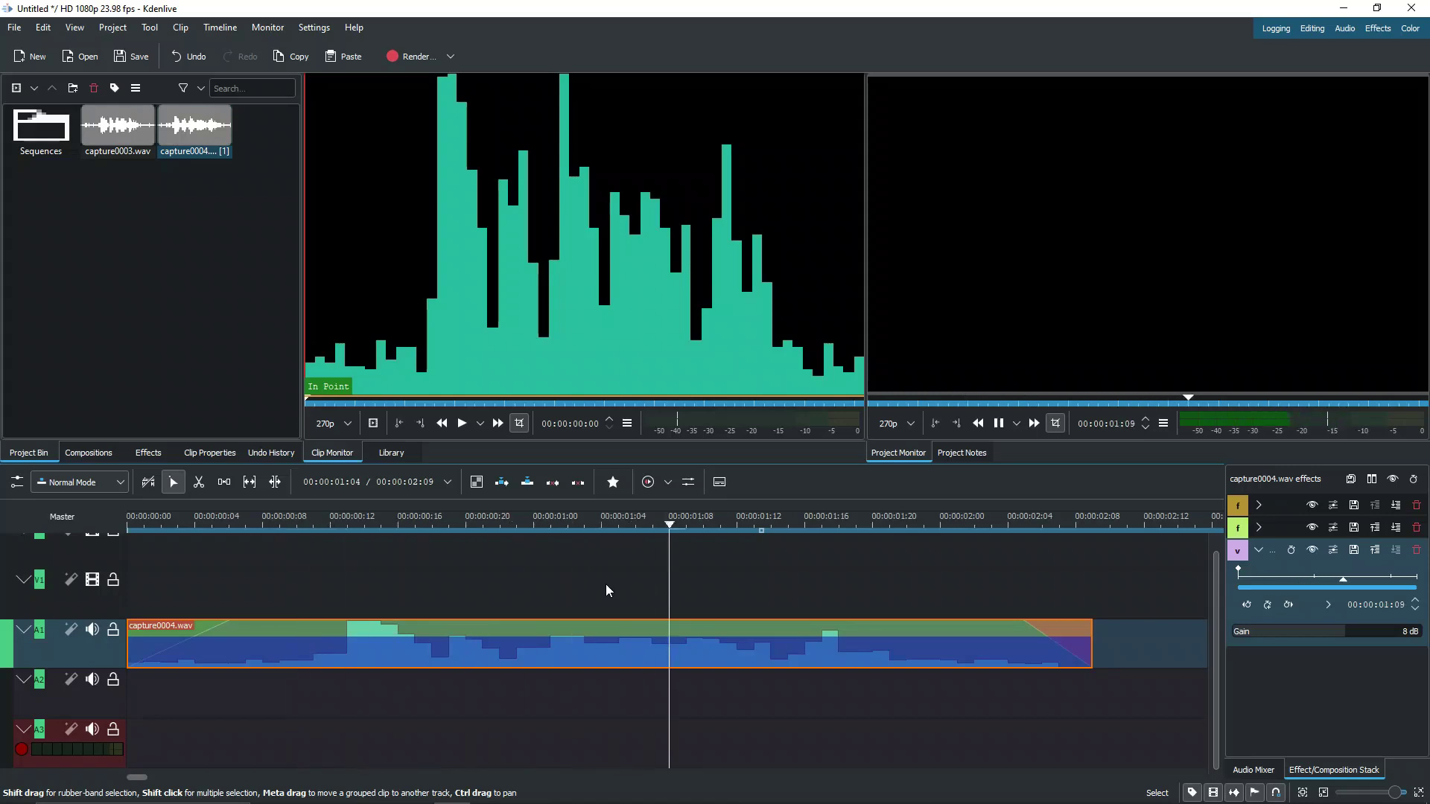
pyautogui.moveTo(939, 525); pyautogui.dragTo(314, 525)
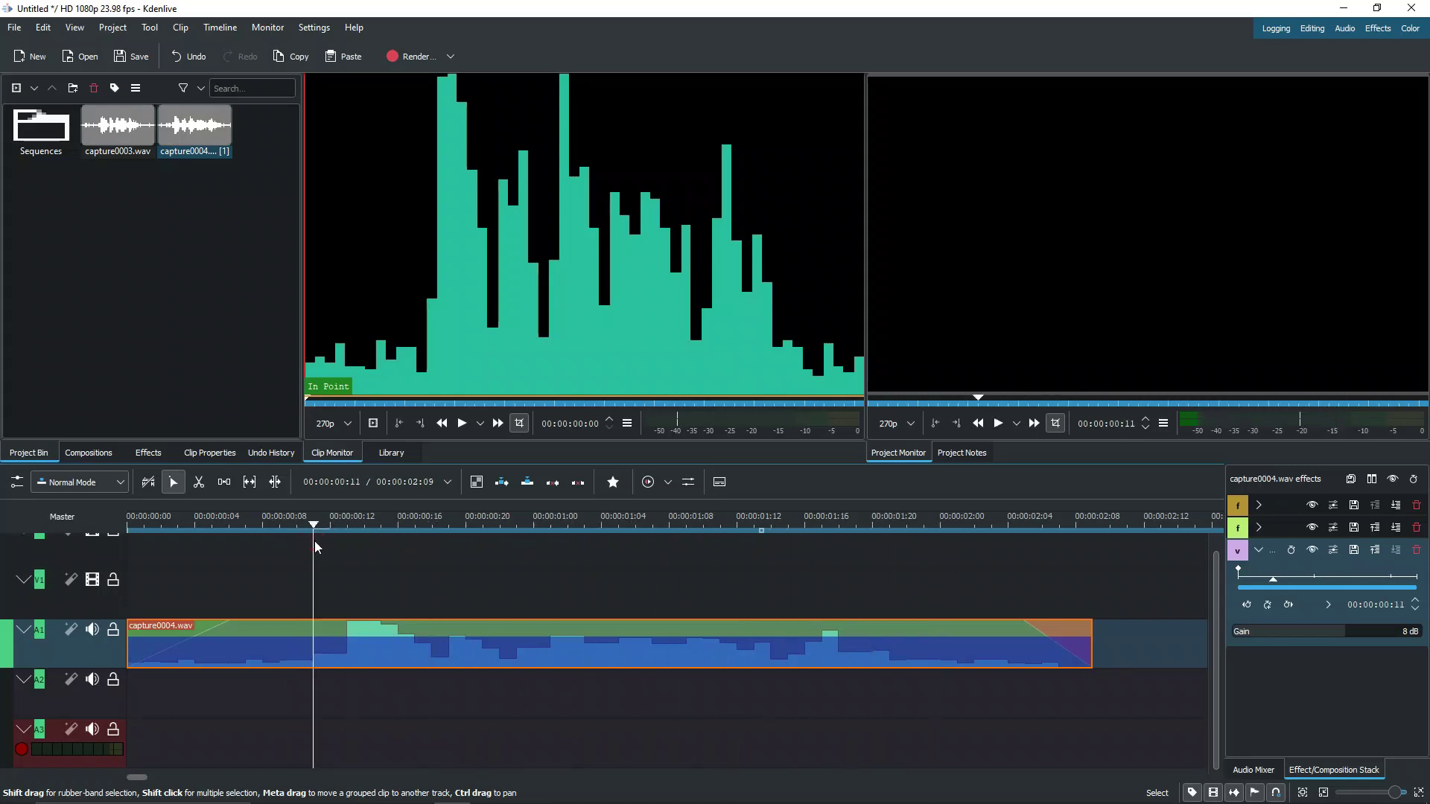
# Apply Noise Suppressor for Voice from the Effects list to capture0004.wav.
pyautogui.click(149, 453)
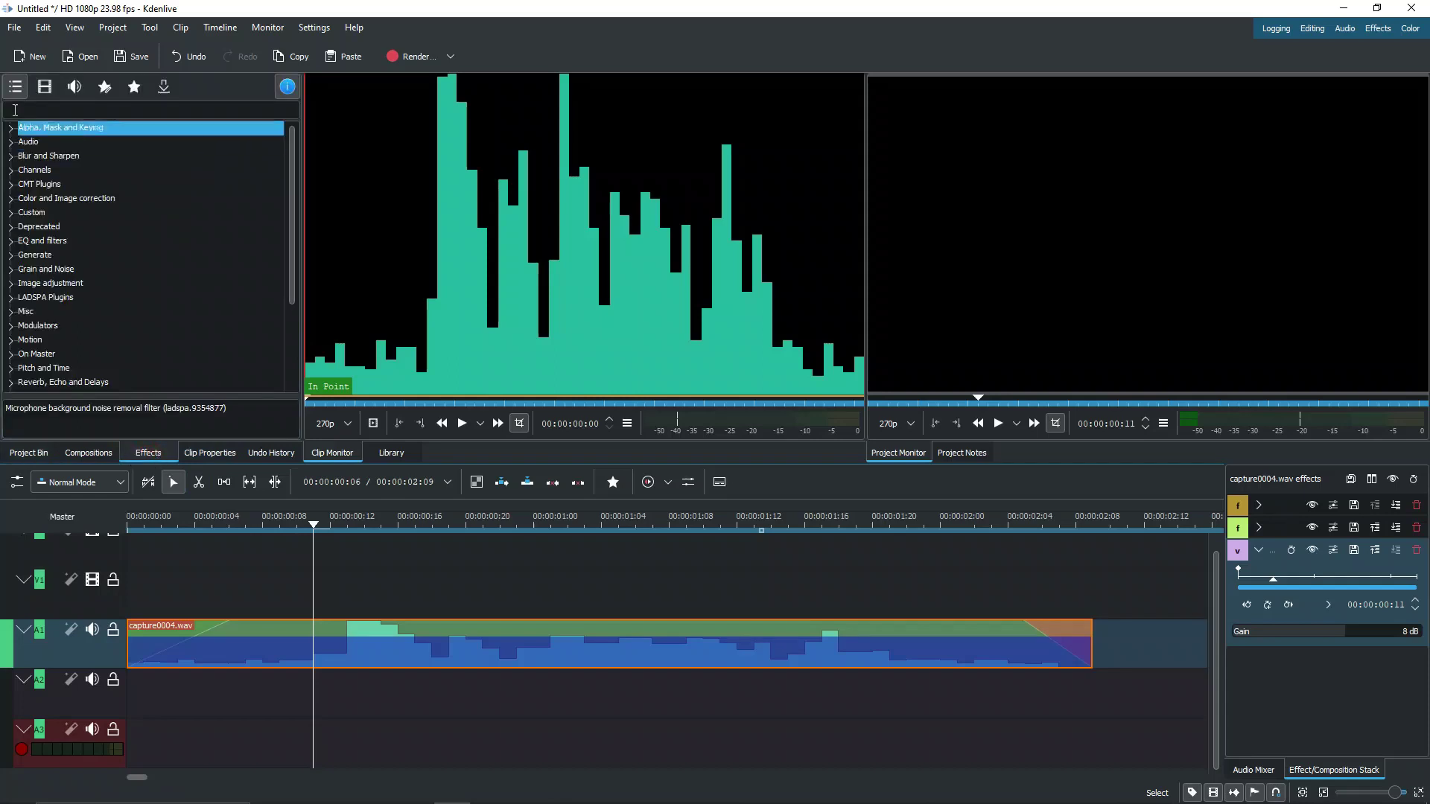
pyautogui.write('vo')
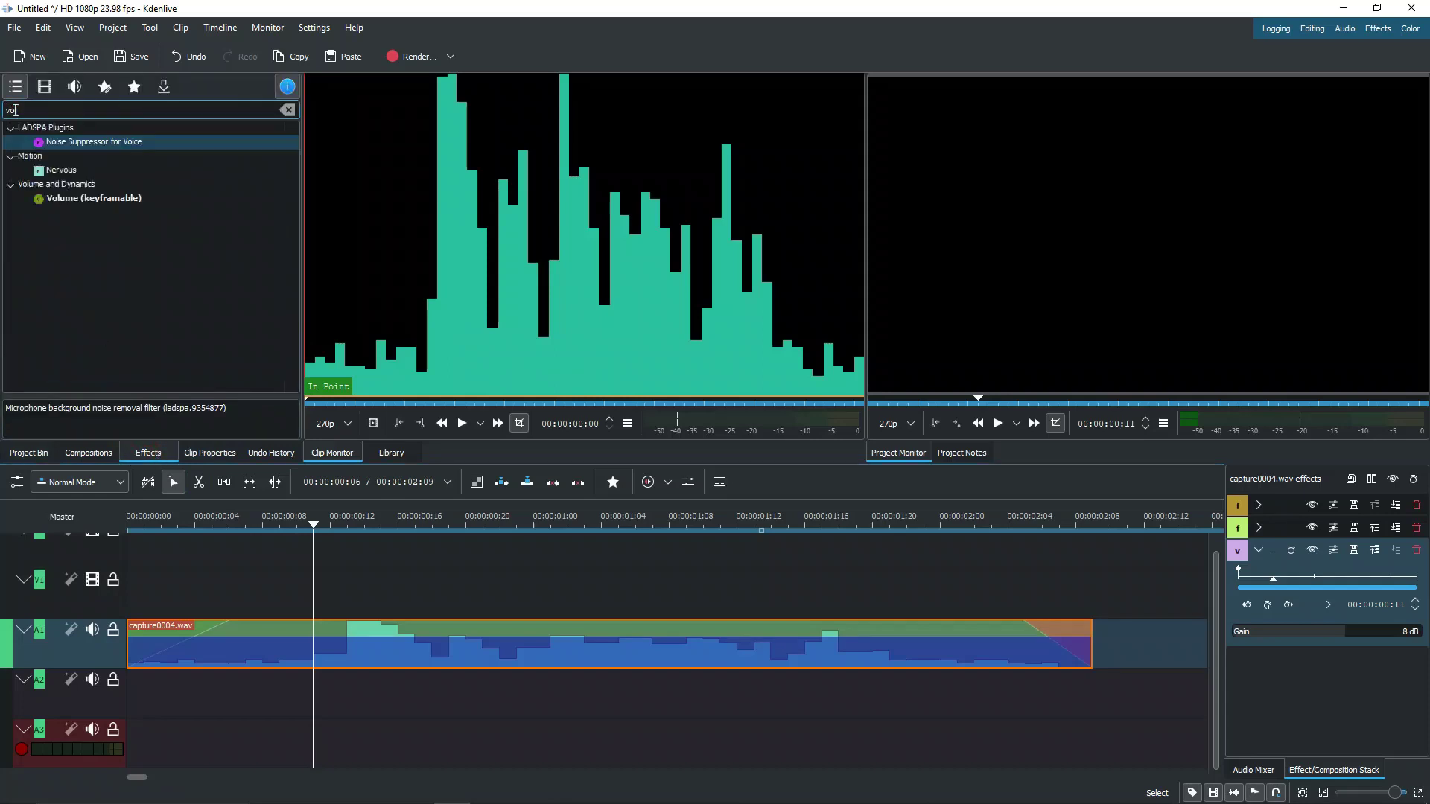
pyautogui.write('ice')
pyautogui.click(61, 143)
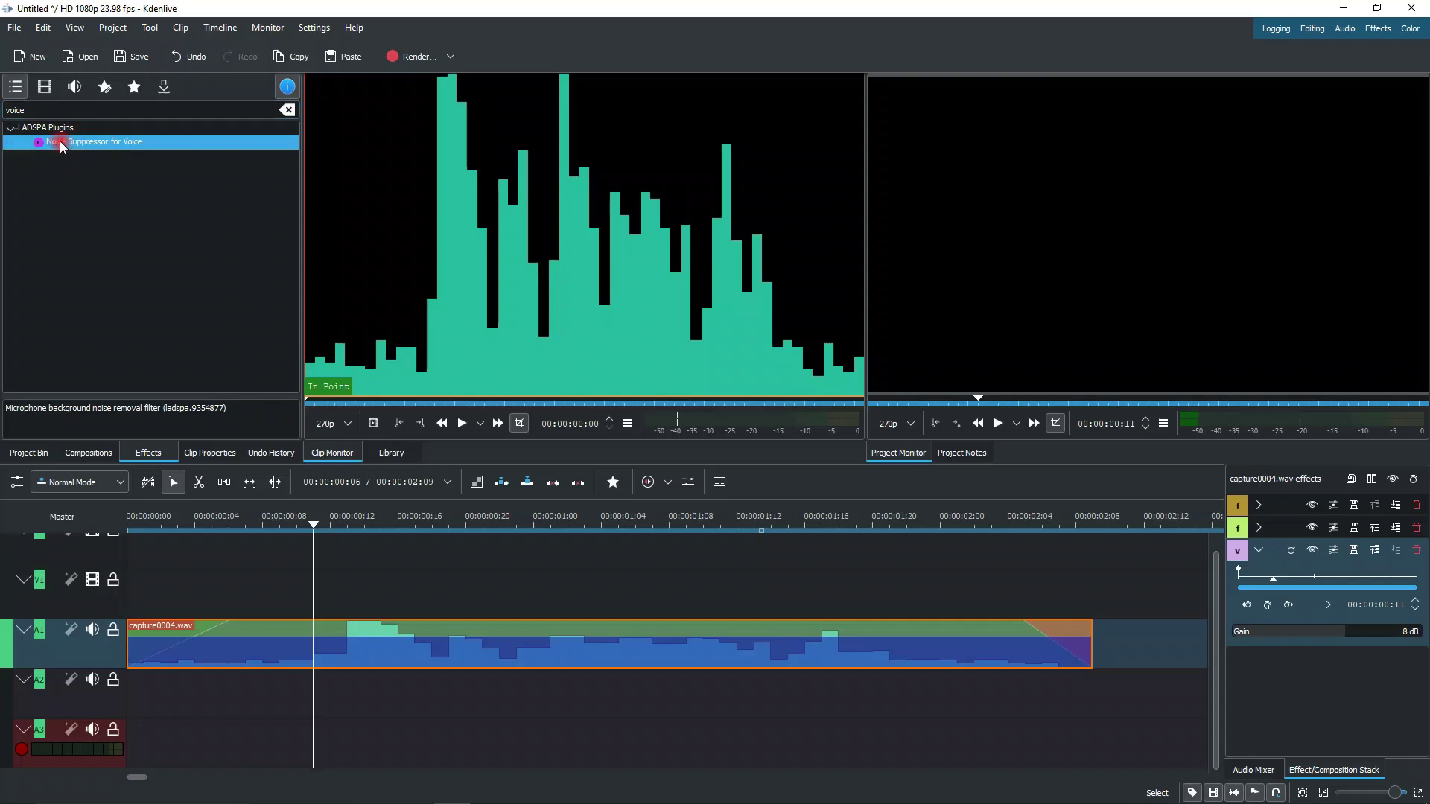
pyautogui.moveTo(67, 145); pyautogui.dragTo(392, 648)
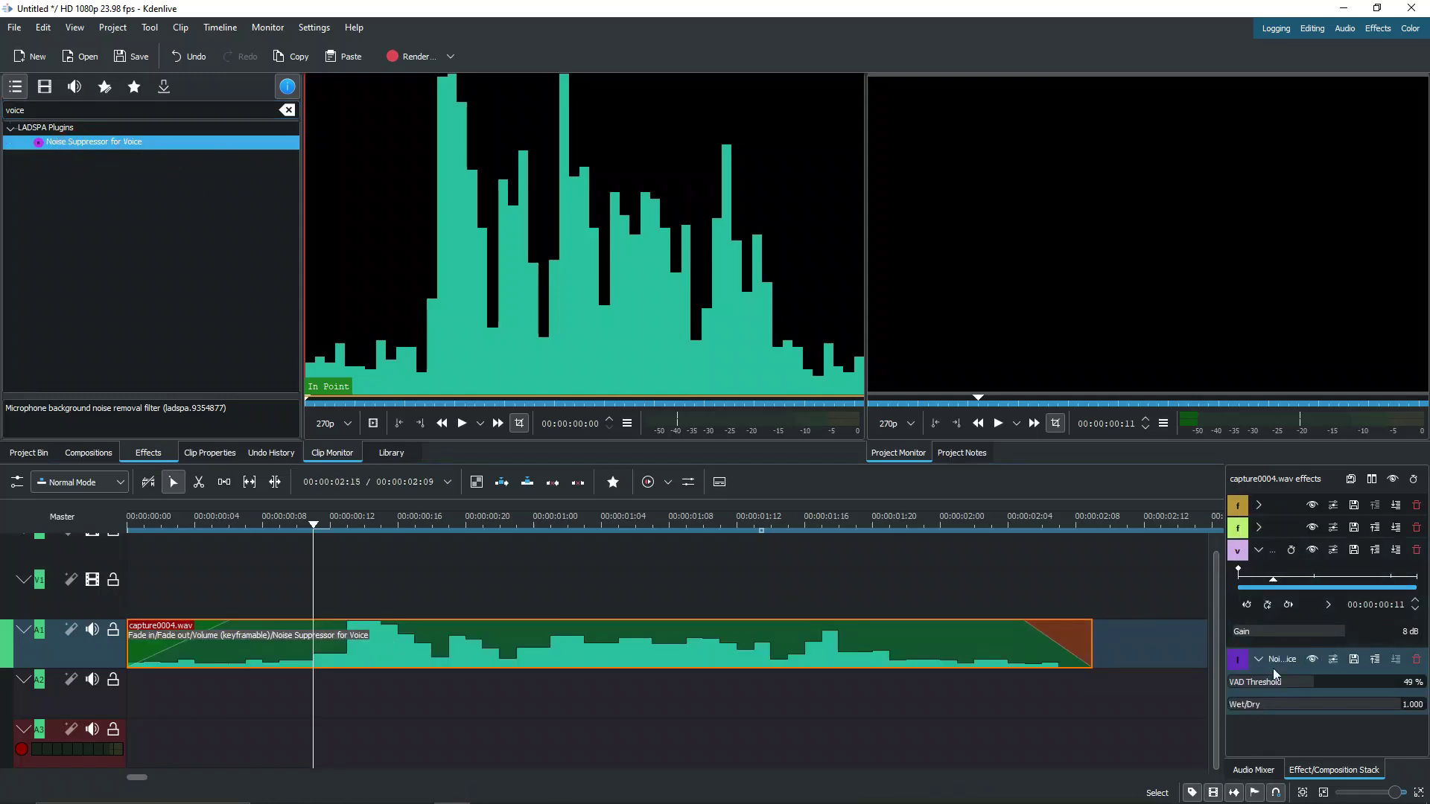
pyautogui.click(1258, 550)
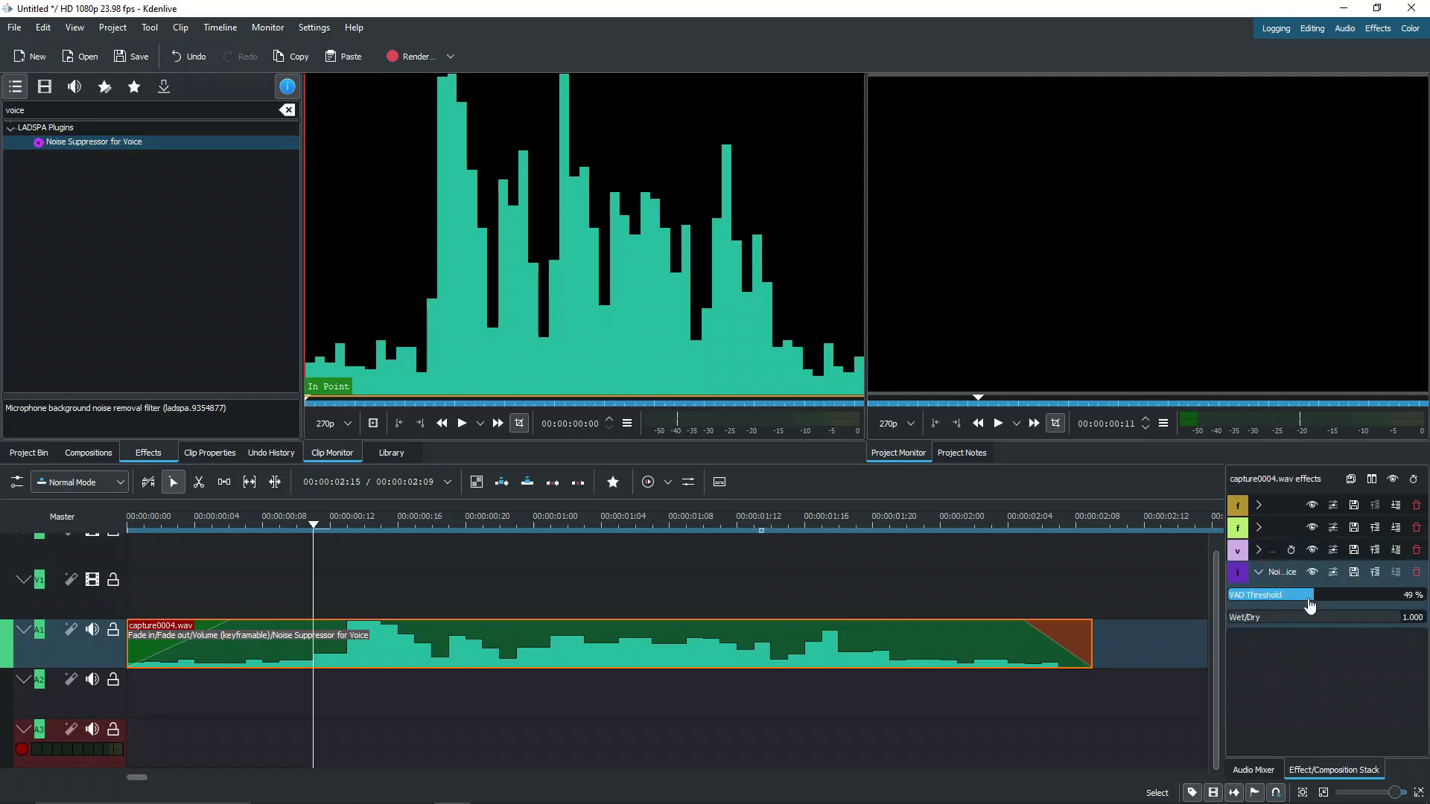
# Lower VAD Threshold to 24% and Wet/Dry to 0.567, previewing playback.
pyautogui.moveTo(1313, 598); pyautogui.dragTo(1300, 599)
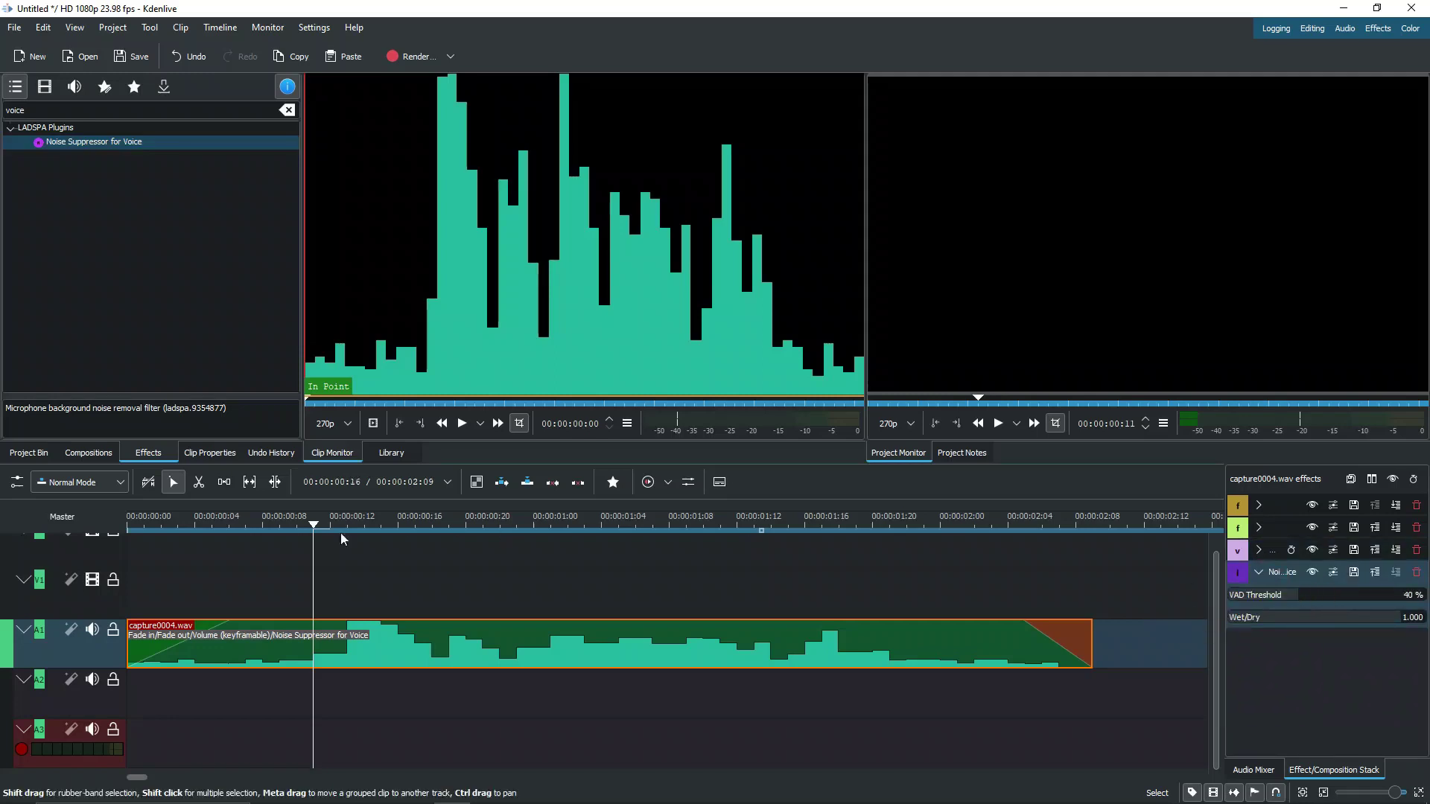
pyautogui.click(240, 522)
pyautogui.press('space')
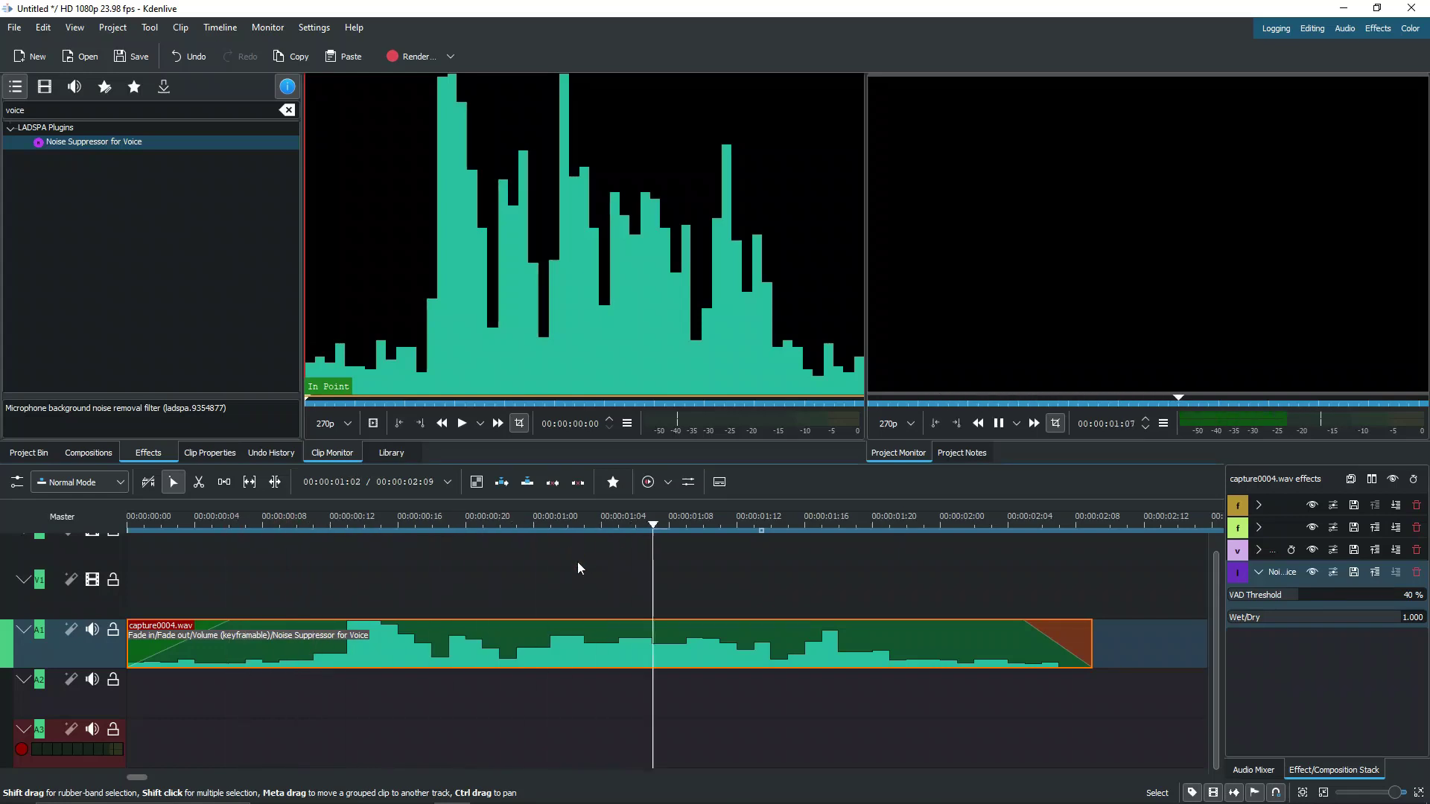
pyautogui.press('space')
pyautogui.moveTo(1288, 601); pyautogui.dragTo(1262, 601)
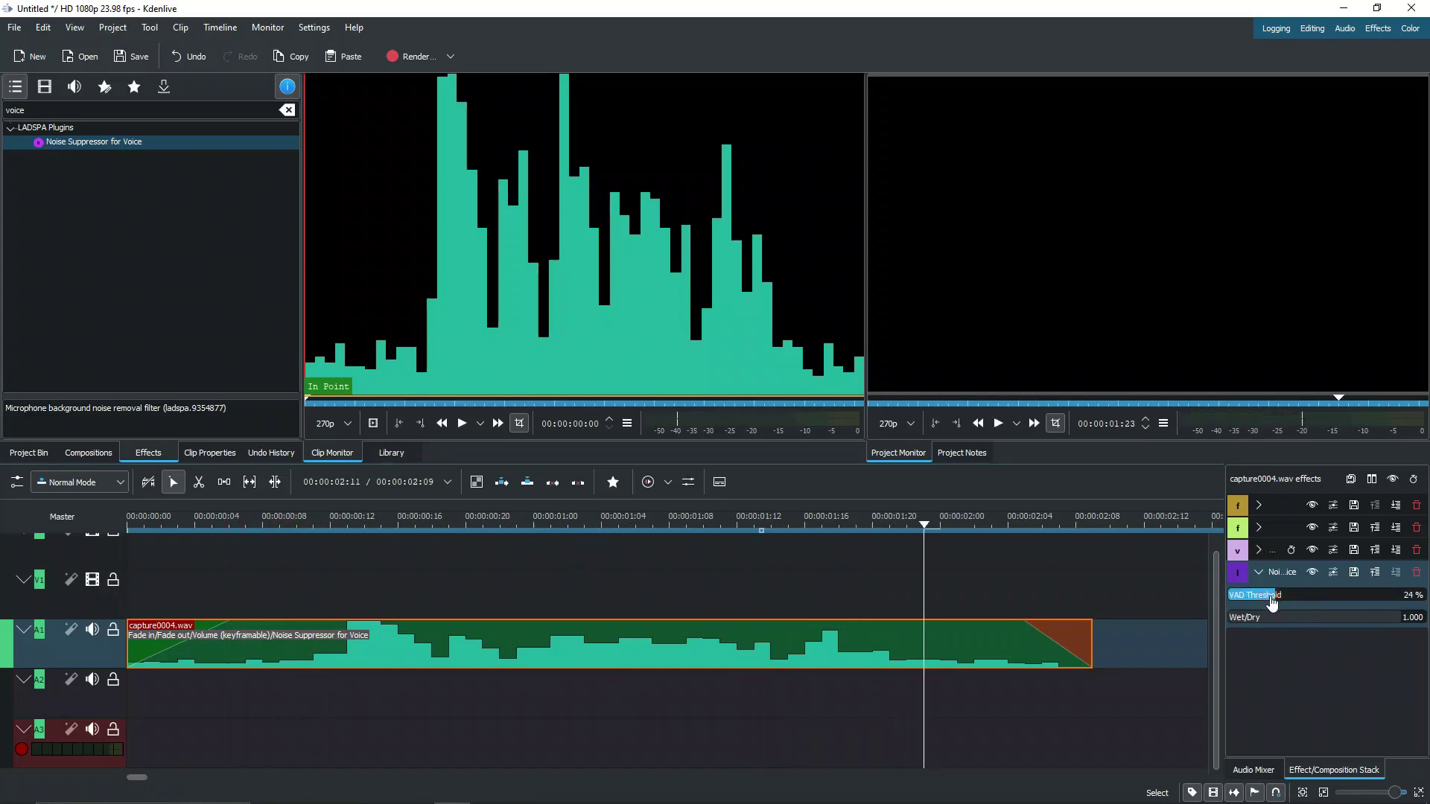
pyautogui.click(241, 528)
pyautogui.press('space')
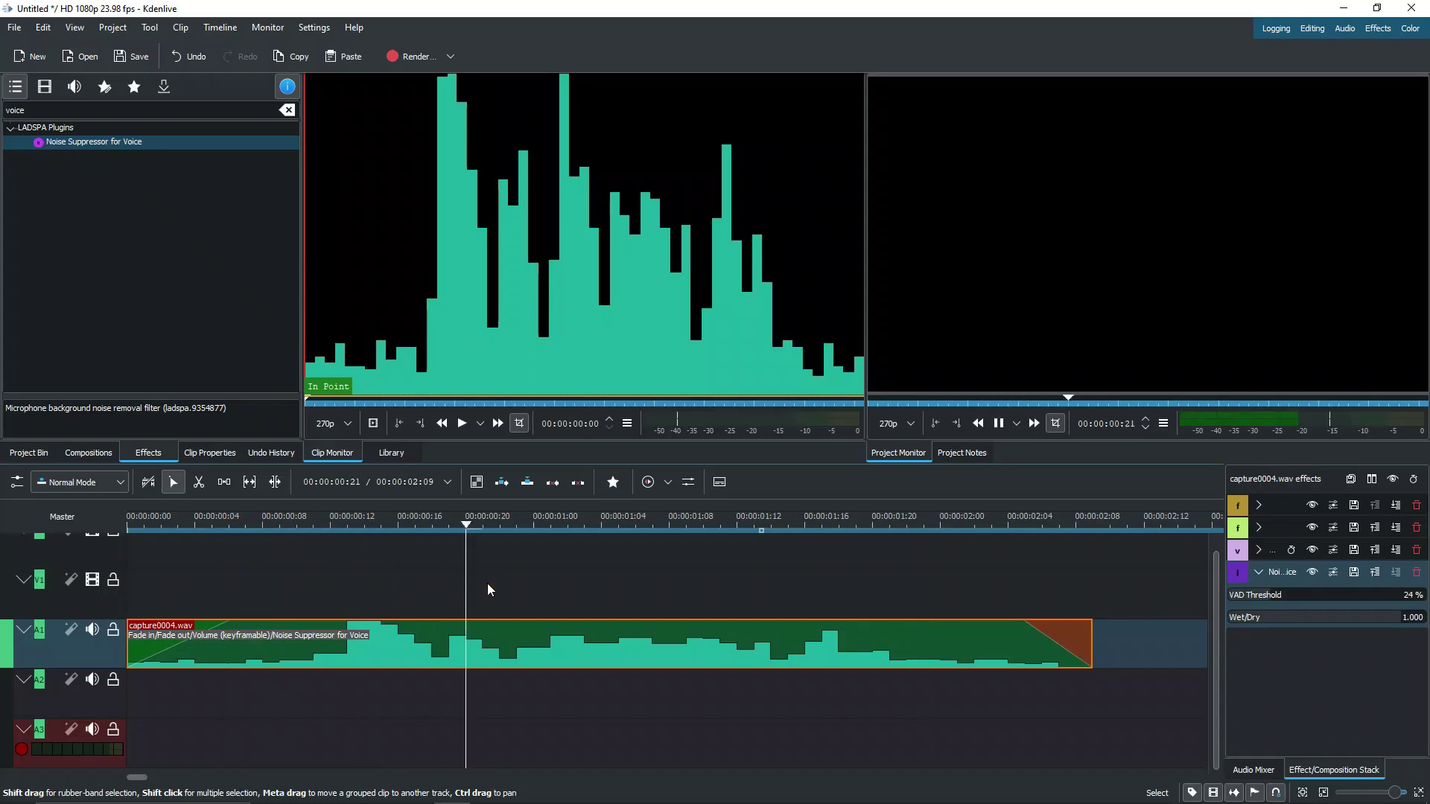
pyautogui.click(1326, 617)
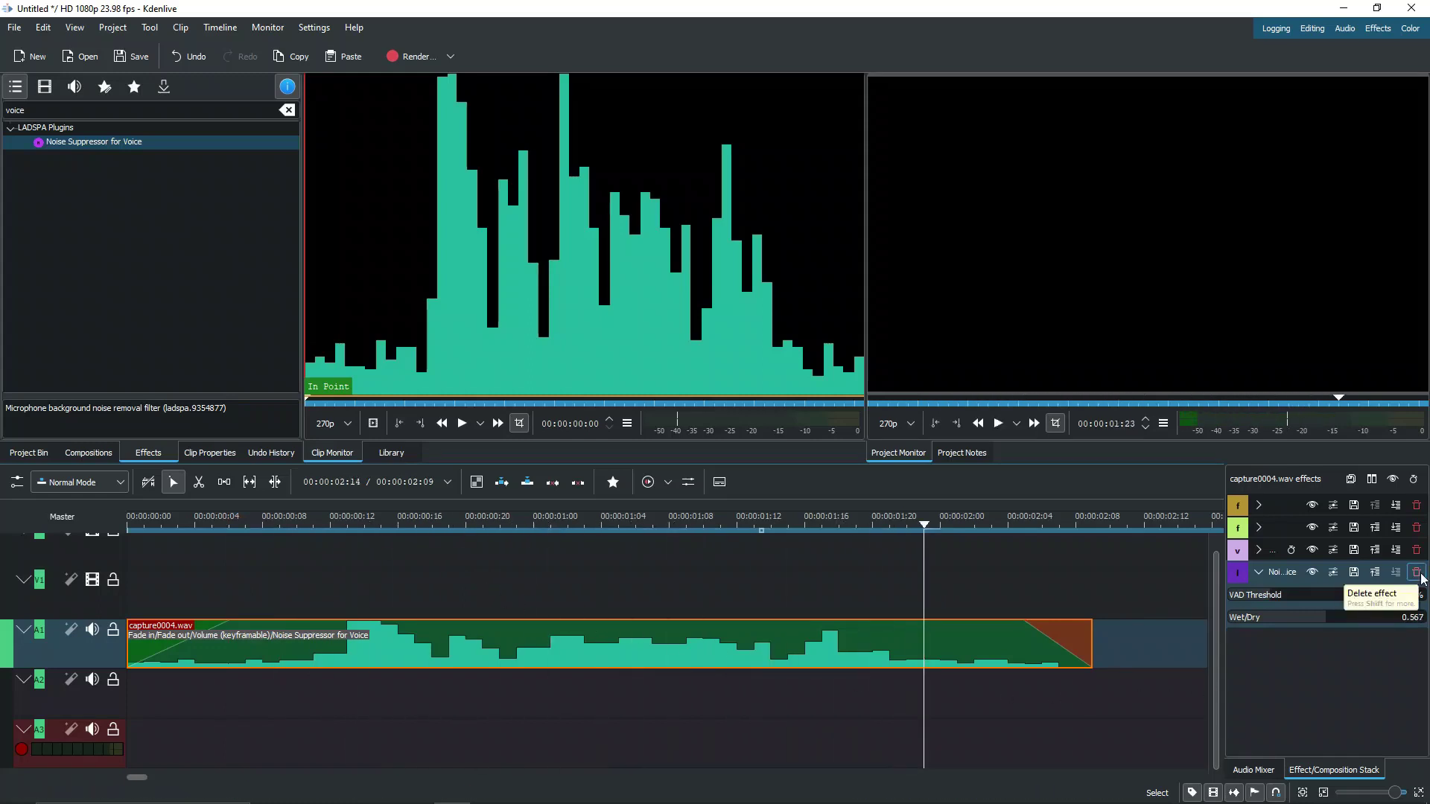
# Delete Noise Suppressor for Voice from capture0004.wav's effect stack.
pyautogui.click(1416, 571)
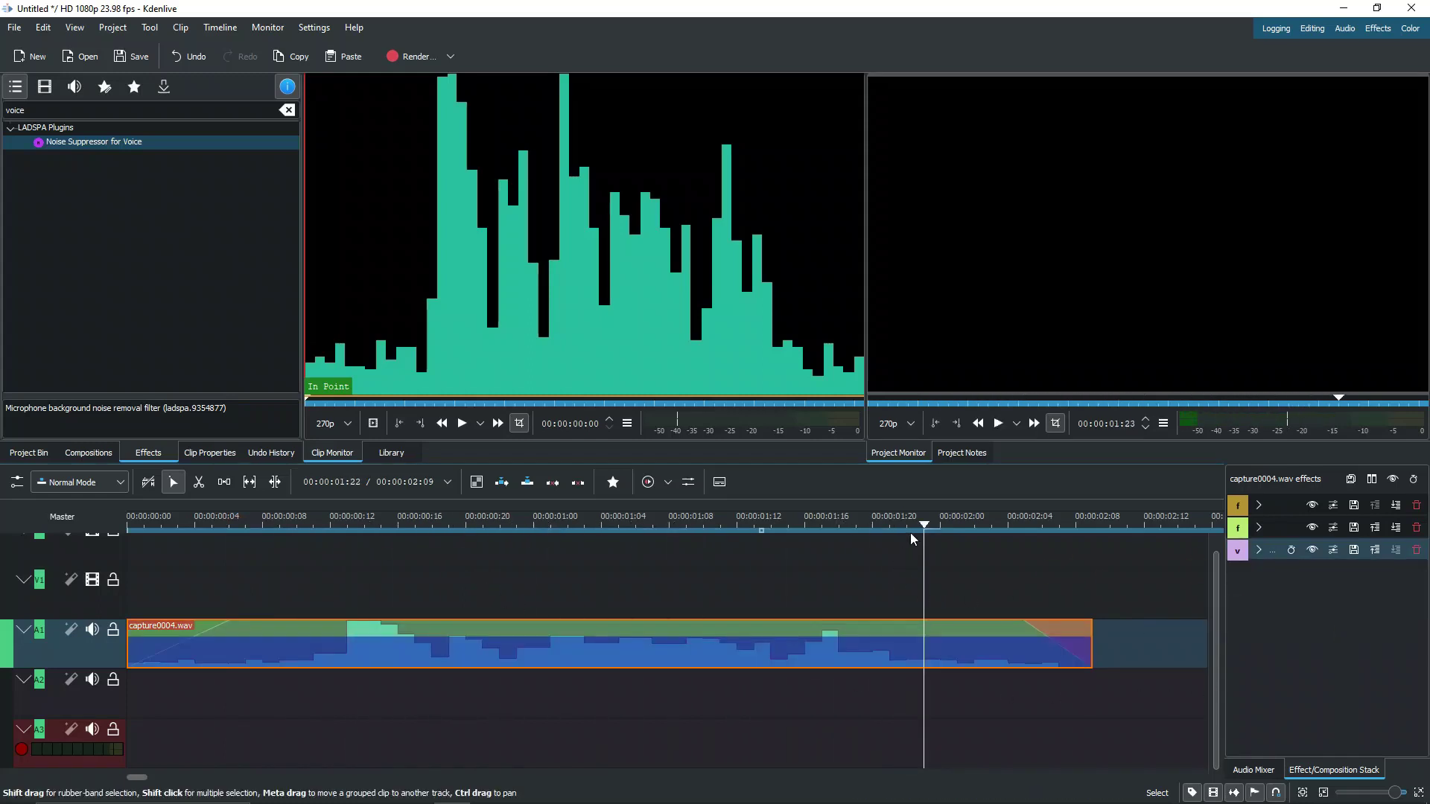